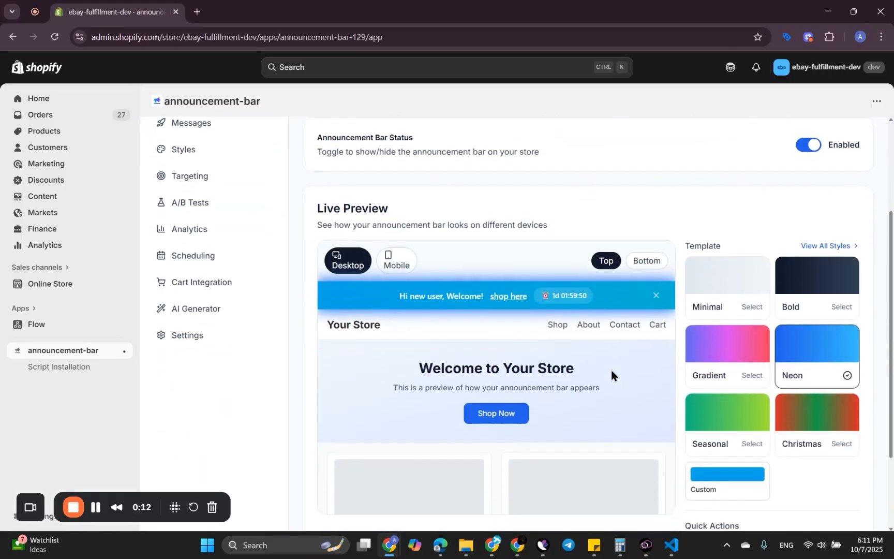
# Step: Preview the announcement bar in the mobile layout and return to the desktop layout
pyautogui.scroll(5, 610, 367)
pyautogui.scroll(-3, 607, 305)
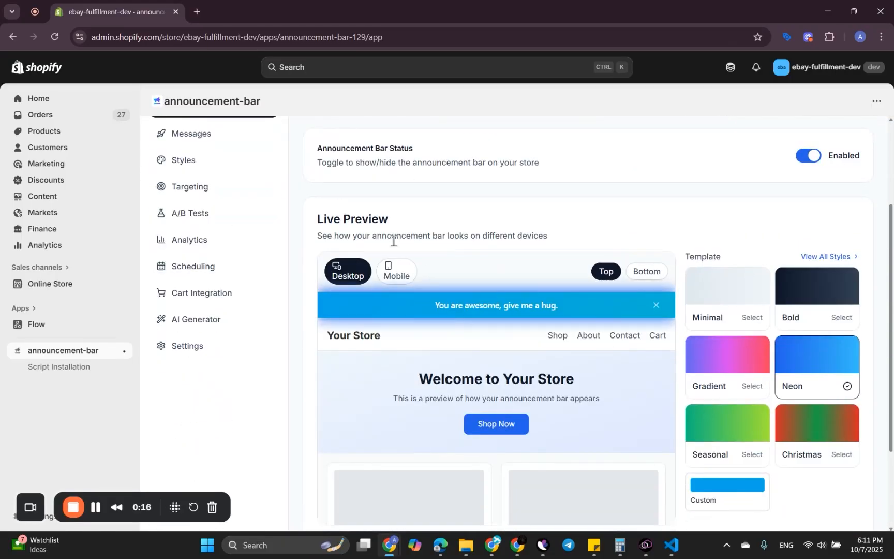
pyautogui.click(396, 277)
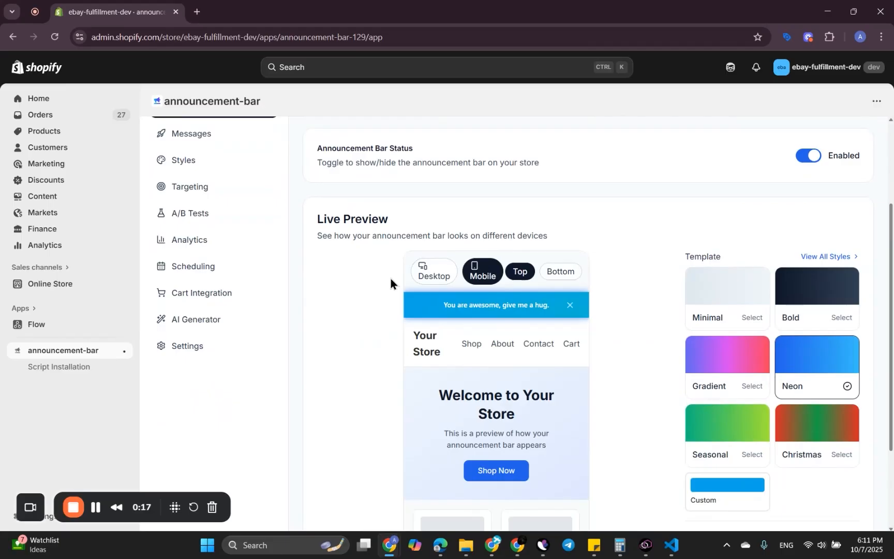
pyautogui.click(427, 272)
# Step: Position the announcement bar at the bottom of the store preview and restore it to the top
pyautogui.scroll(-1, 496, 280)
pyautogui.click(646, 243)
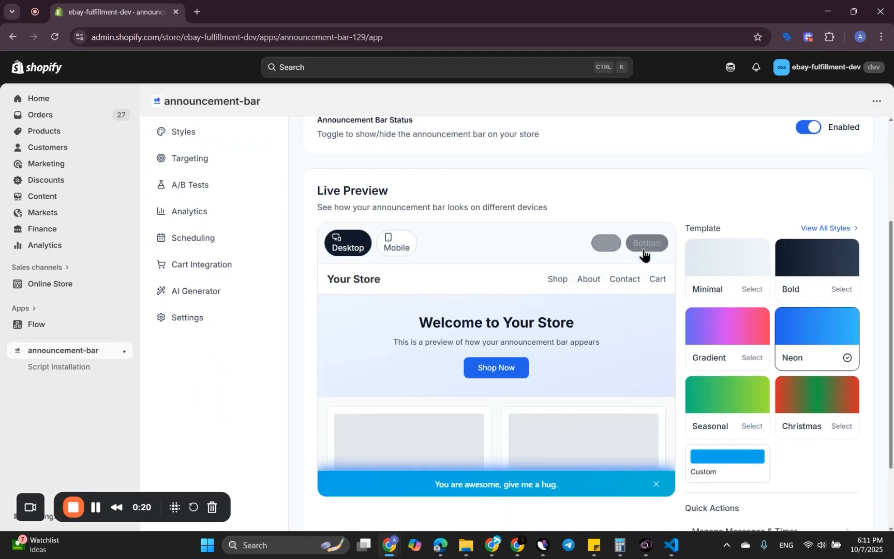
pyautogui.scroll(1, 568, 383)
pyautogui.click(596, 275)
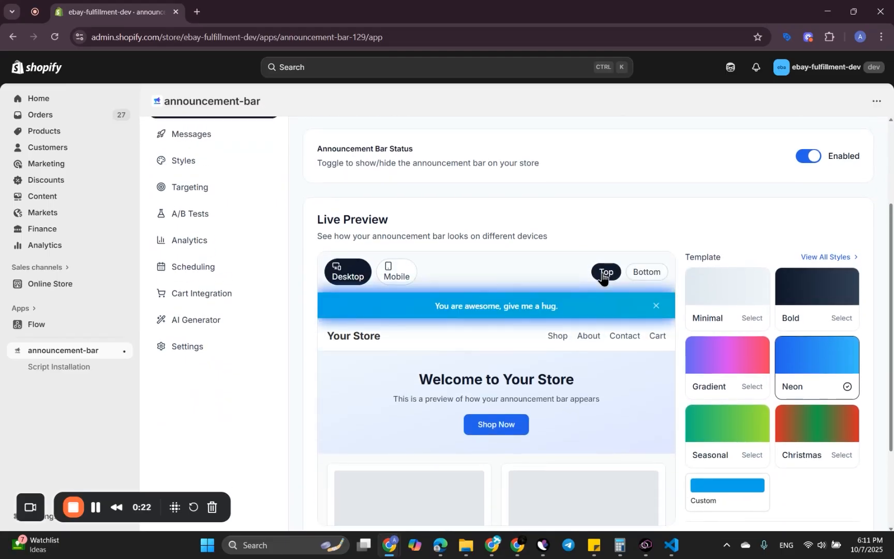
pyautogui.scroll(-3, 595, 310)
pyautogui.scroll(2, 616, 295)
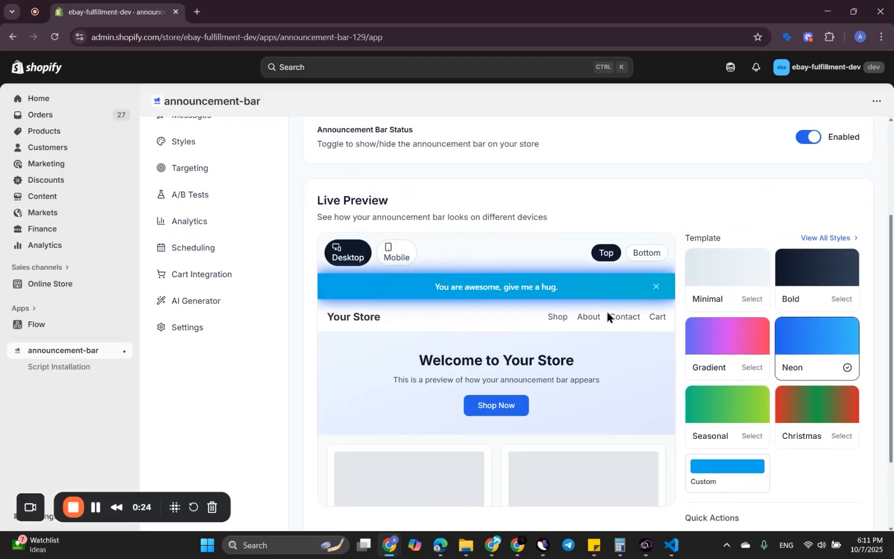
# Step: Try the Gradient template on the announcement bar, and settle on the Seasonal template
pyautogui.scroll(2, 609, 315)
pyautogui.click(727, 410)
pyautogui.scroll(3, 645, 155)
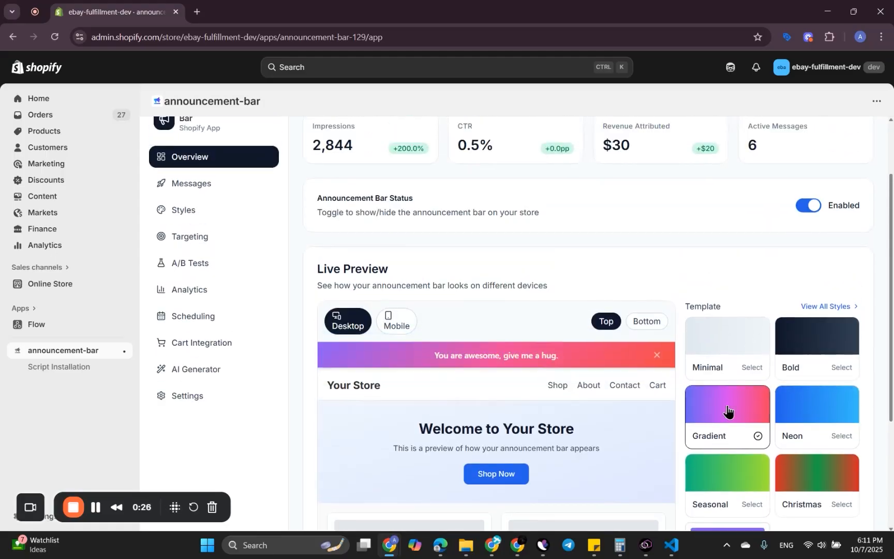
pyautogui.scroll(-3, 601, 237)
pyautogui.click(709, 419)
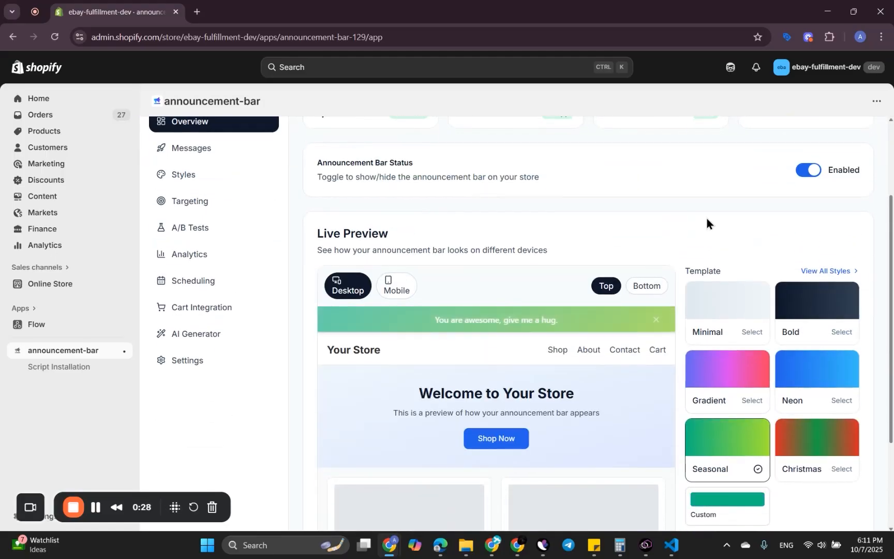
# Step: Turn the announcement bar status off and back on
pyautogui.scroll(2, 725, 259)
pyautogui.click(803, 293)
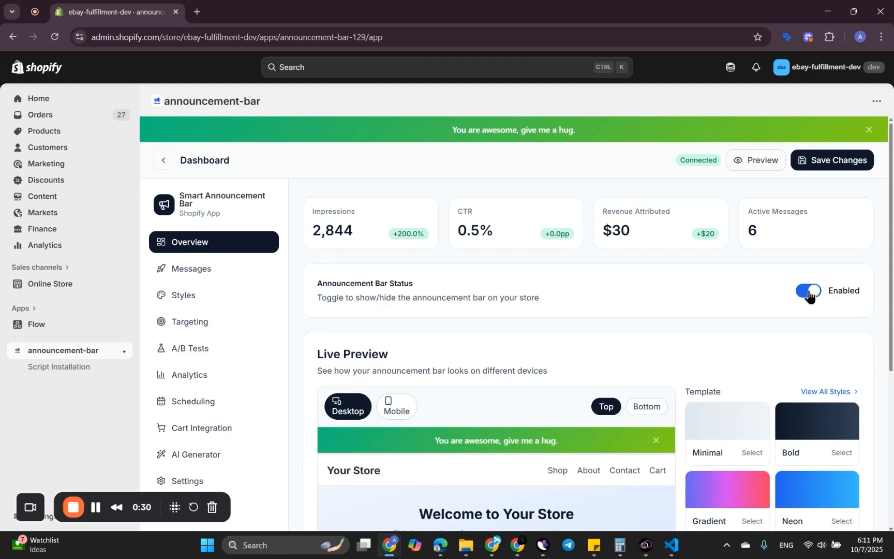
pyautogui.click(805, 311)
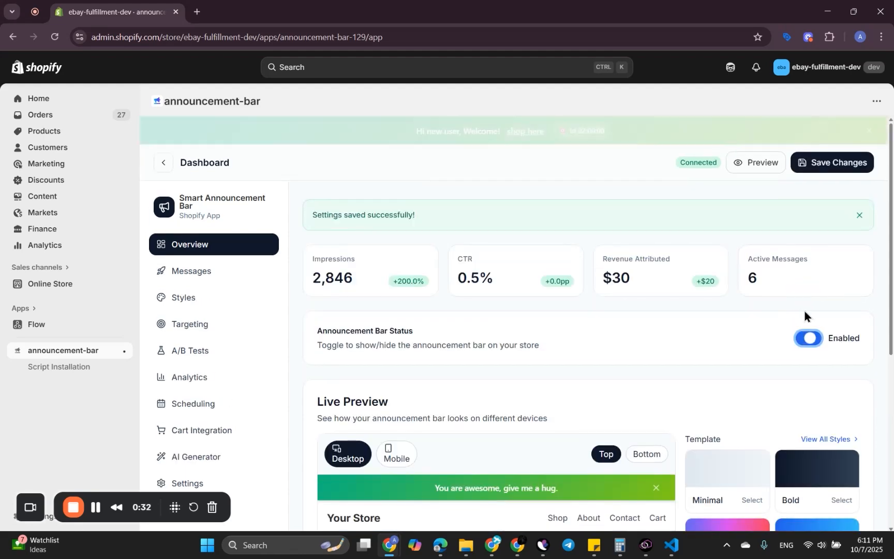
# Step: In the messages list, append "123" to the "You are awesome, give me a hug." message and save it
pyautogui.click(707, 263)
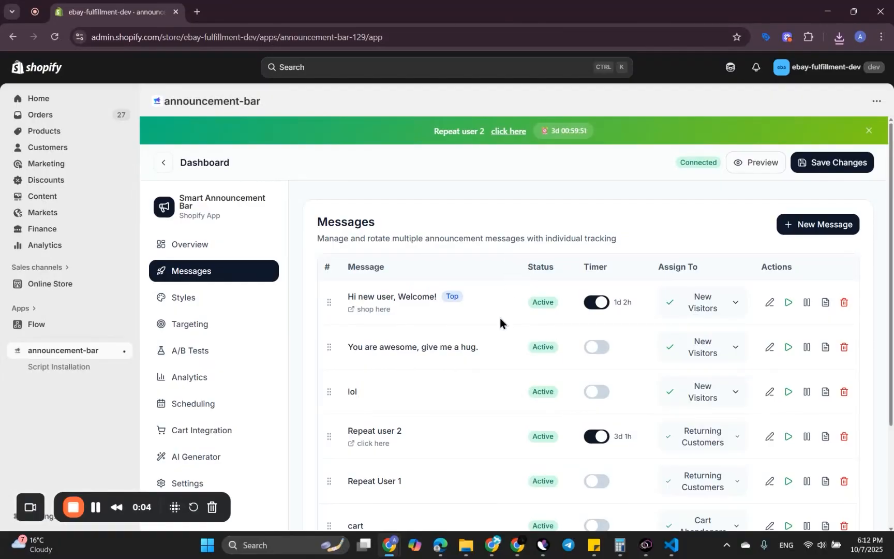
pyautogui.scroll(-3, 496, 337)
pyautogui.scroll(2, 496, 337)
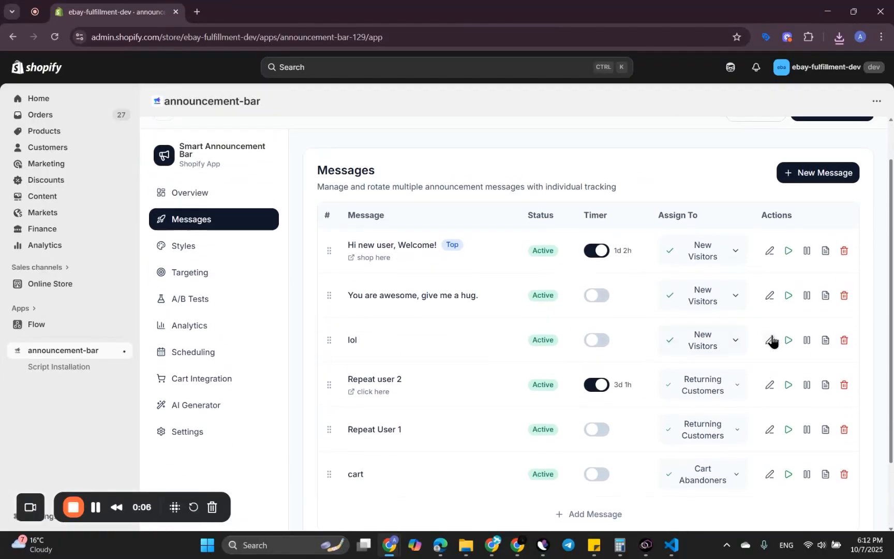
pyautogui.click(770, 297)
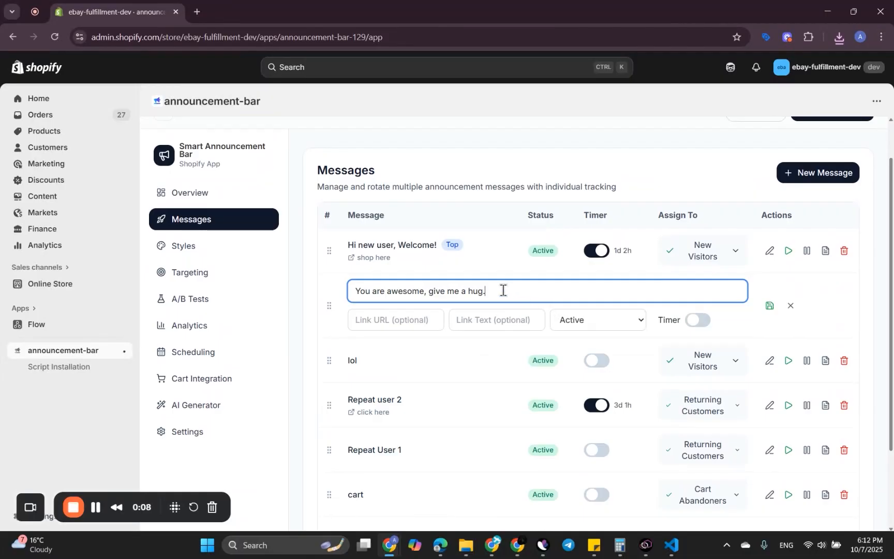
pyautogui.write('123')
pyautogui.click(770, 305)
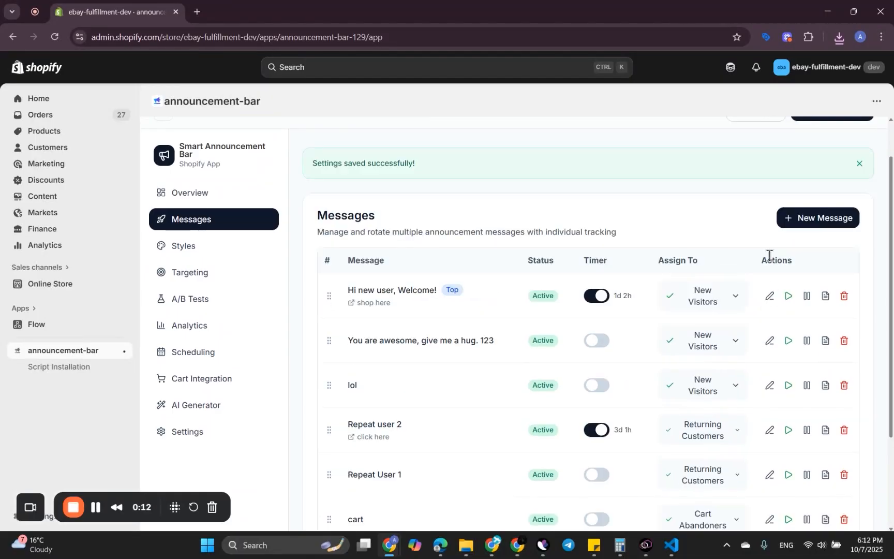
# Step: Set the "Hi new user, Welcome!" message's timer duration to 2 days and 1 hour, and save it
pyautogui.click(770, 298)
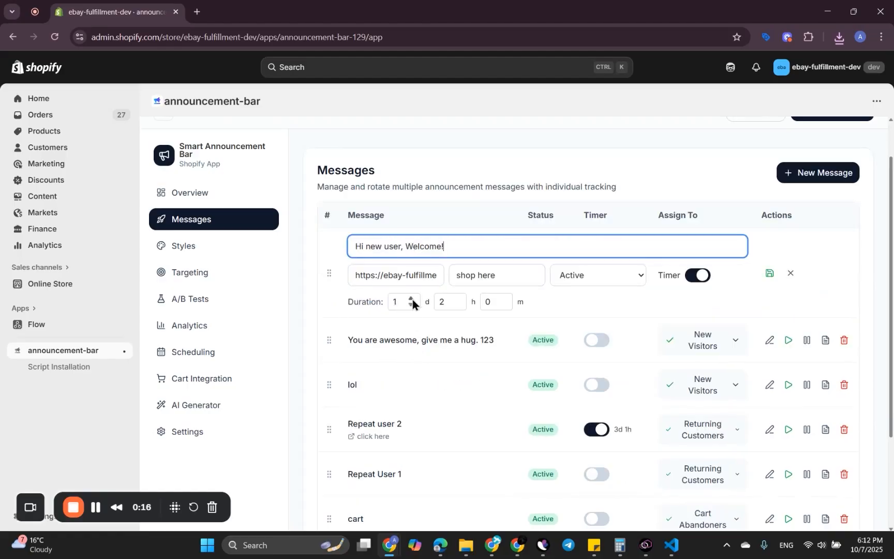
pyautogui.click(412, 299)
pyautogui.click(457, 306)
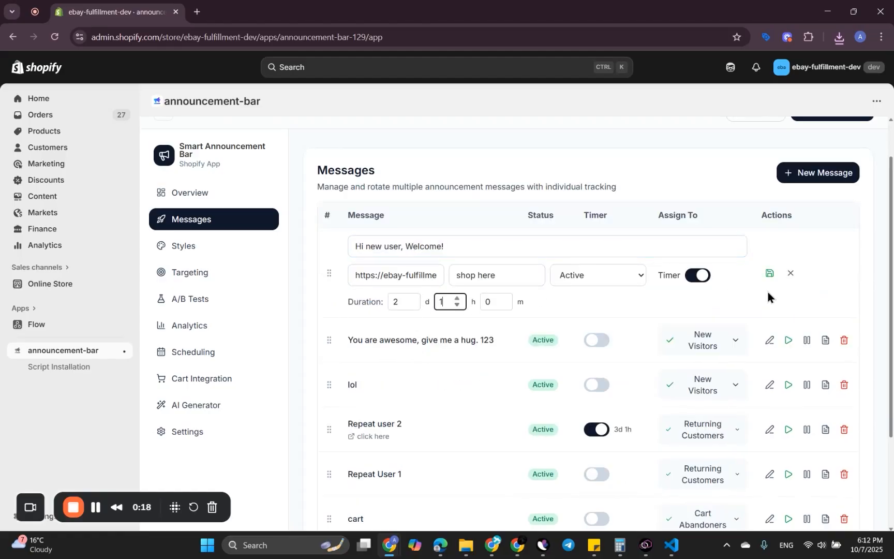
pyautogui.click(770, 273)
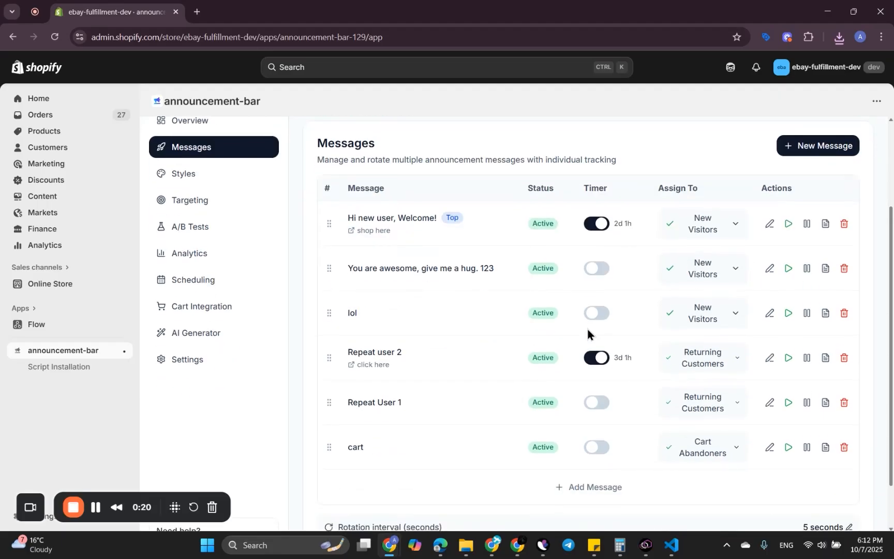
pyautogui.scroll(-1, 803, 453)
pyautogui.click(598, 428)
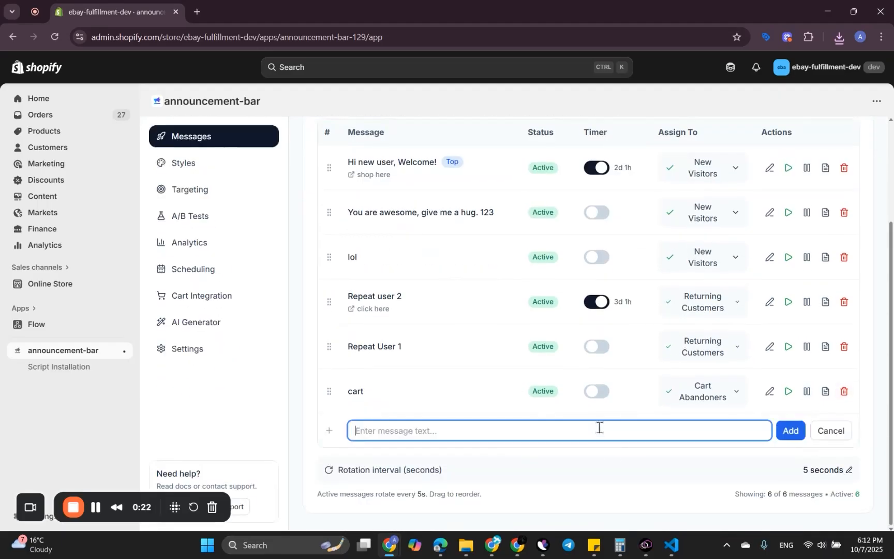
pyautogui.click(830, 431)
pyautogui.scroll(1, 689, 399)
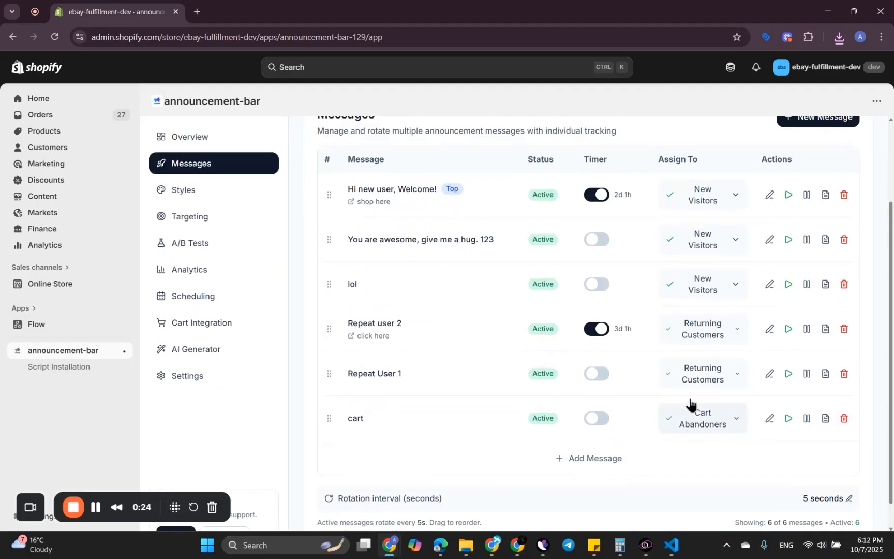
pyautogui.scroll(1, 690, 402)
pyautogui.scroll(1, 600, 282)
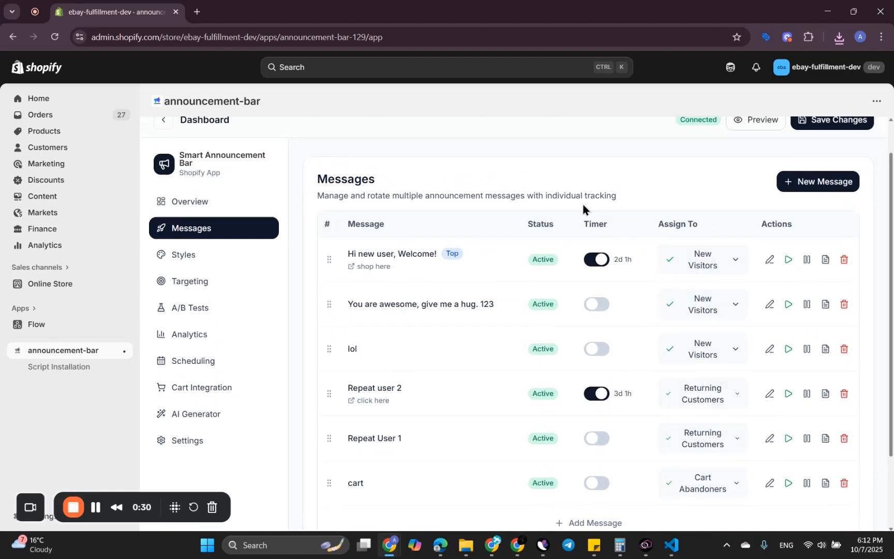
# Step: Open the Targeting section and examine the audience rules, their conditions and the messages assigned to them
pyautogui.click(186, 282)
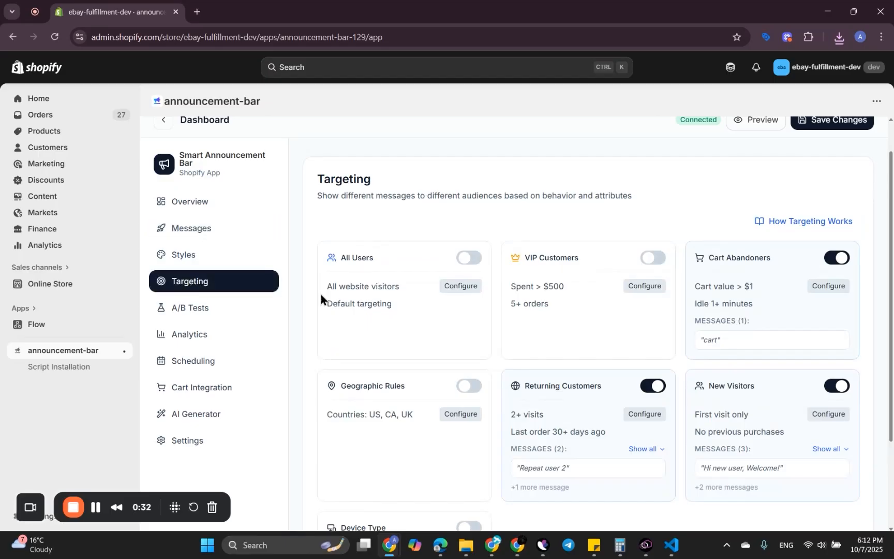
pyautogui.scroll(-2, 376, 317)
pyautogui.scroll(-2, 376, 317)
pyautogui.scroll(1, 455, 320)
pyautogui.scroll(-1, 582, 363)
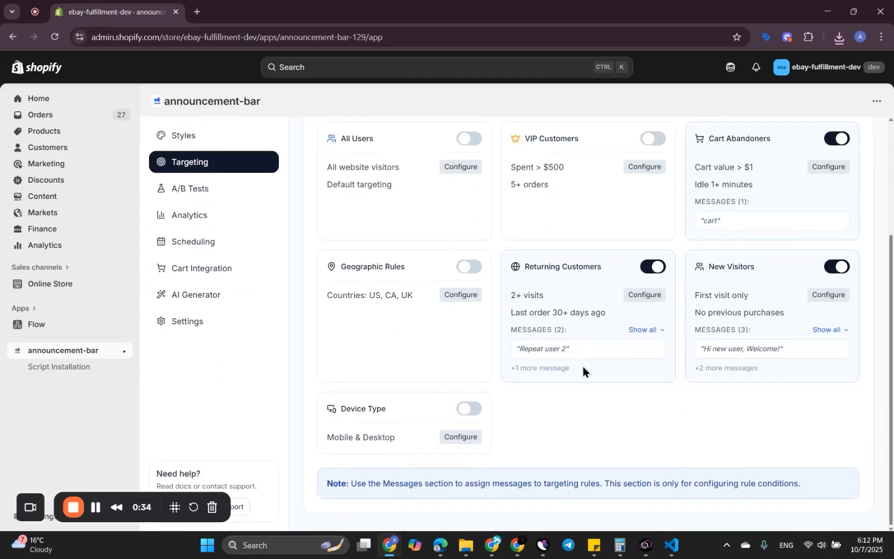
pyautogui.scroll(2, 582, 363)
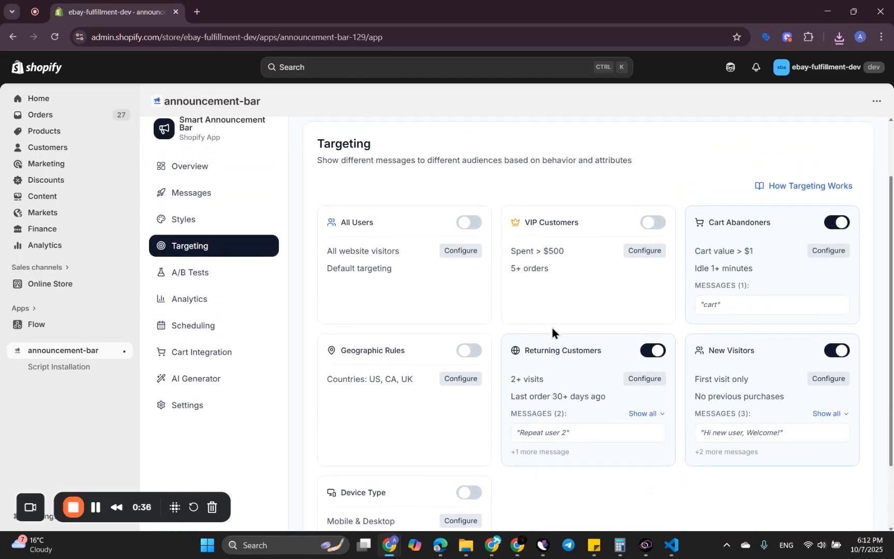
pyautogui.scroll(1, 451, 264)
pyautogui.scroll(-1, 451, 264)
pyautogui.scroll(-1, 363, 374)
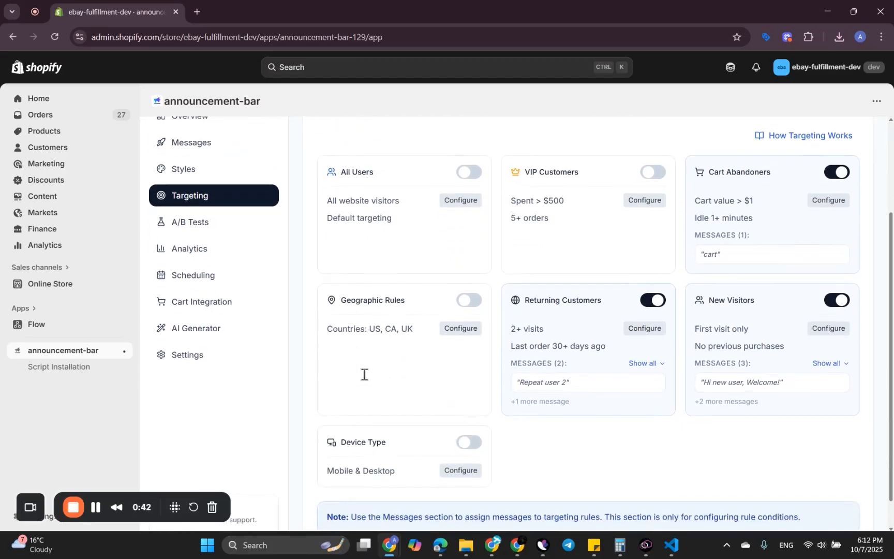
pyautogui.scroll(-1, 353, 463)
pyautogui.scroll(1, 496, 289)
pyautogui.scroll(2, 494, 286)
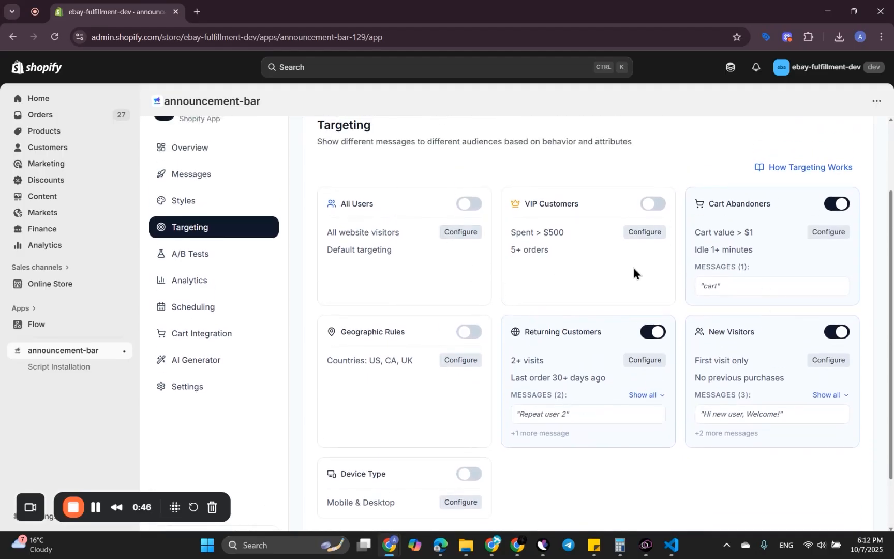
pyautogui.scroll(1, 640, 231)
pyautogui.scroll(-1, 641, 230)
pyautogui.scroll(1, 729, 182)
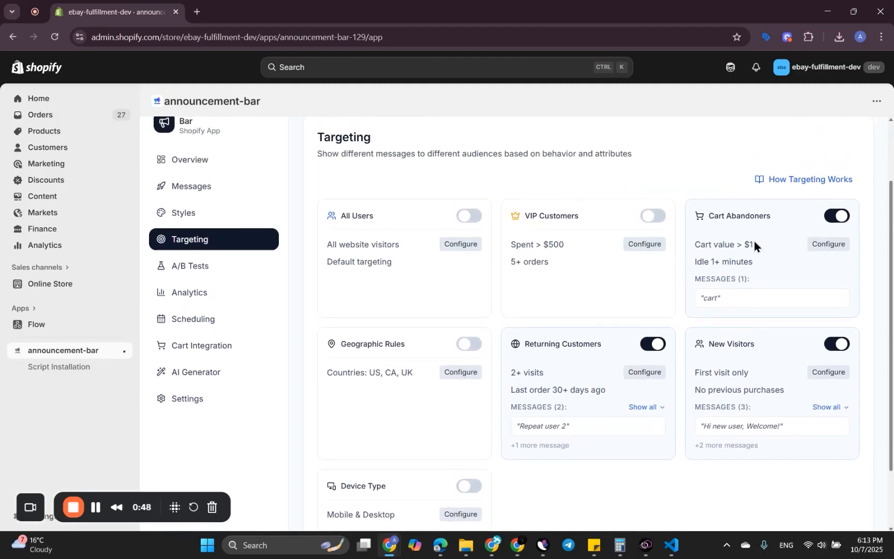
# Step: Try a cart idle time of 10 minutes in the Cart Abandoners rule conditions without saving it
pyautogui.click(833, 248)
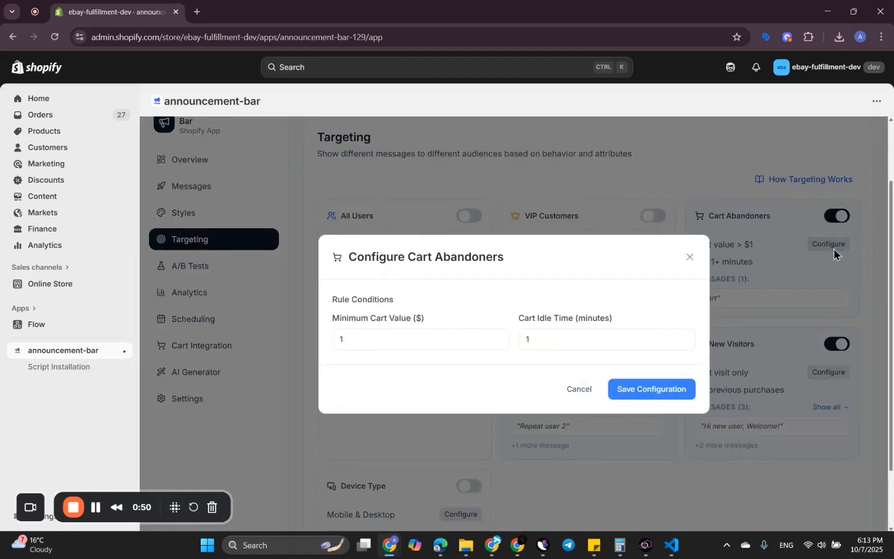
pyautogui.click(360, 338)
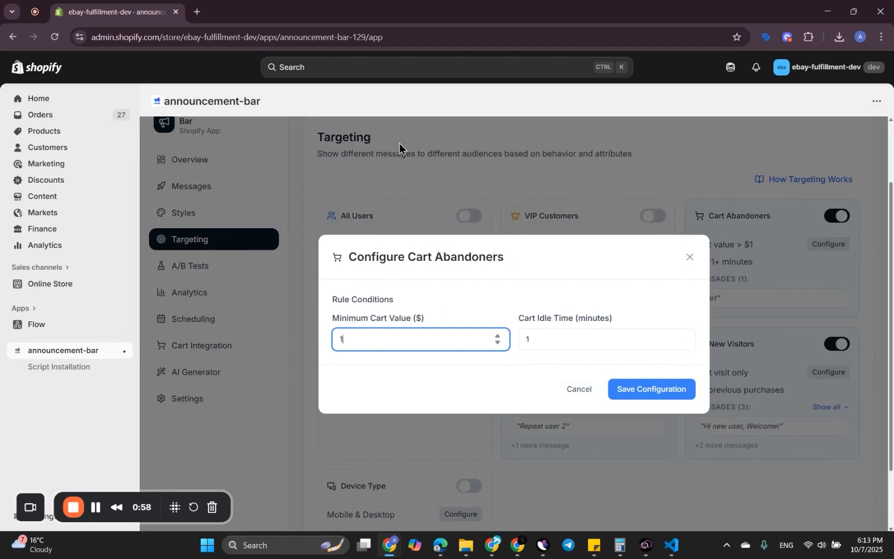
pyautogui.click(556, 335)
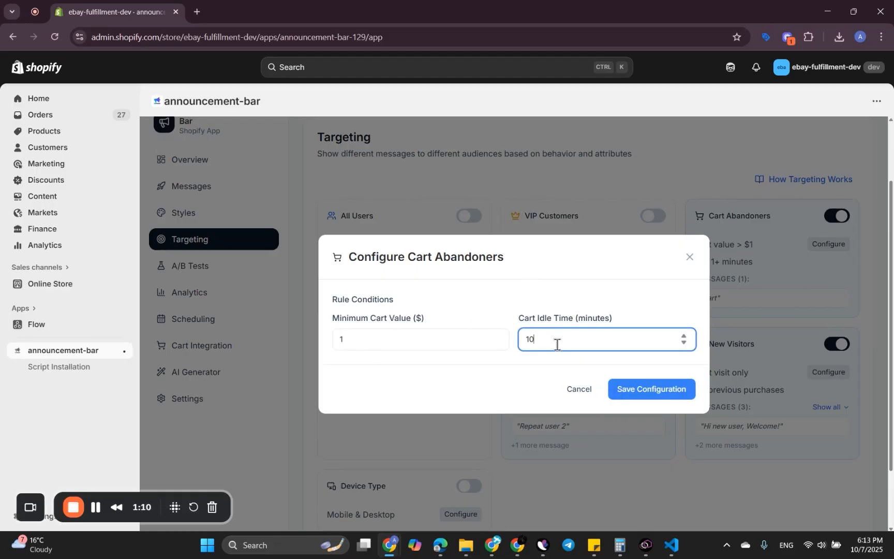
pyautogui.click(584, 396)
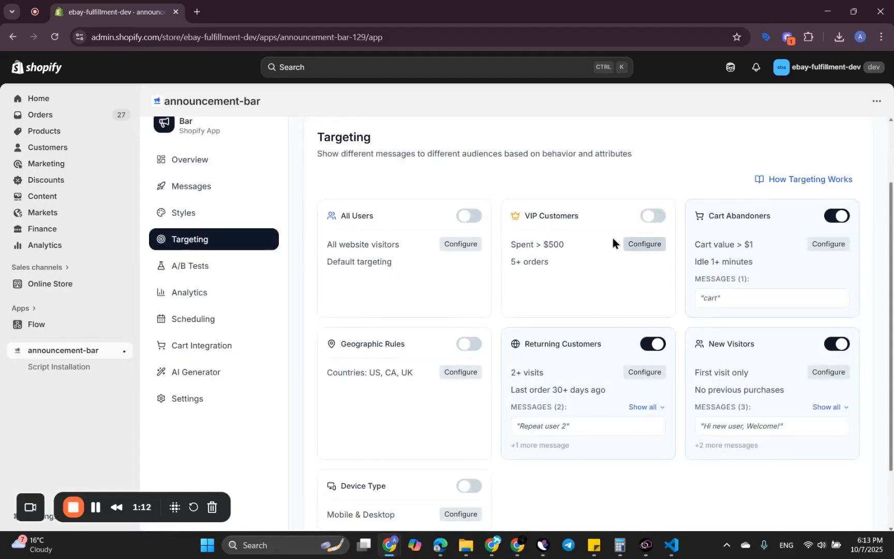
# Step: Review the VIP Customers rule's minimum total spent and minimum order count conditions, and close them without saving
pyautogui.click(637, 243)
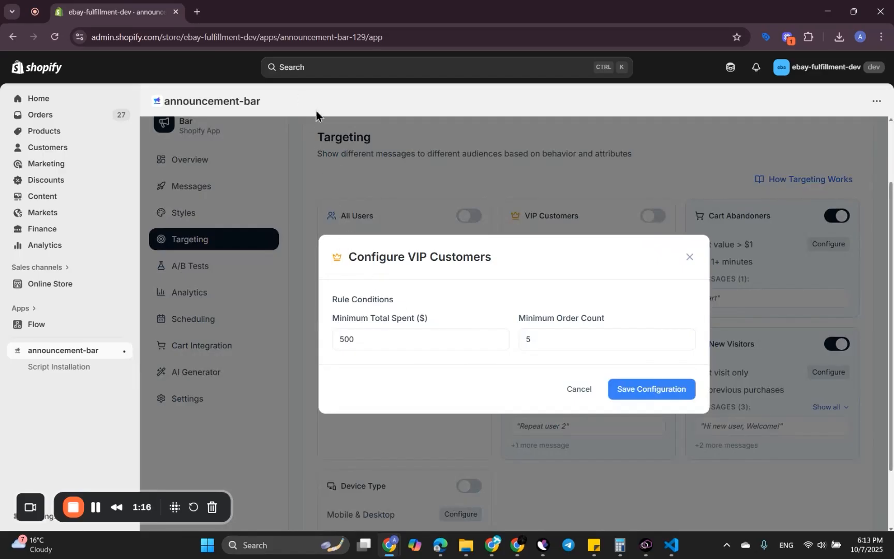
pyautogui.click(364, 336)
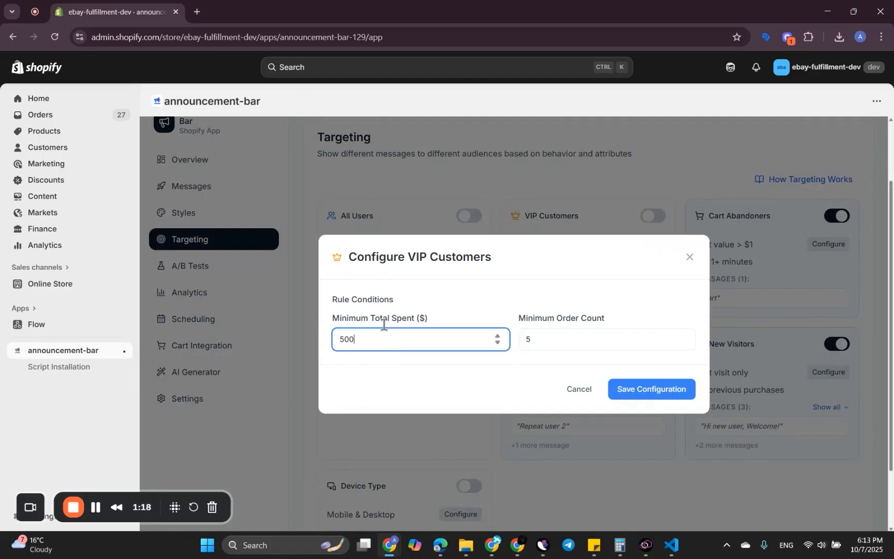
pyautogui.click(552, 338)
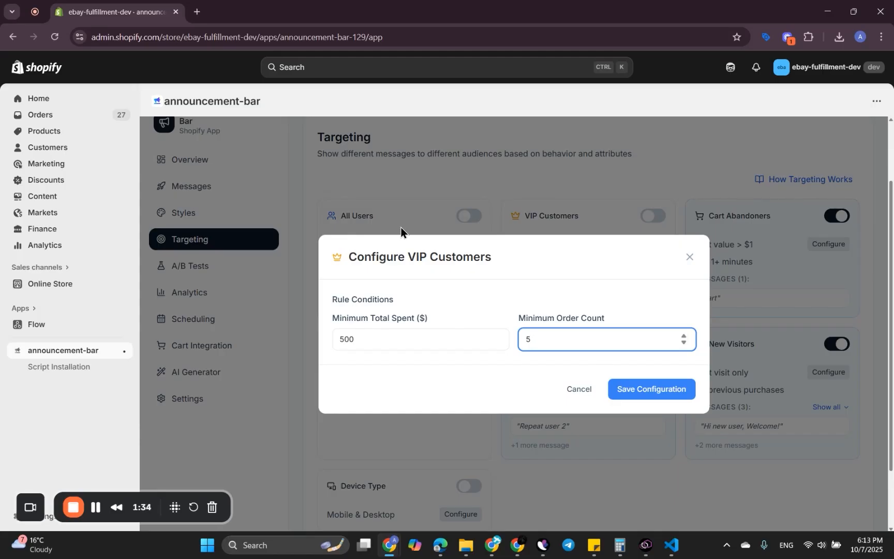
pyautogui.click(573, 377)
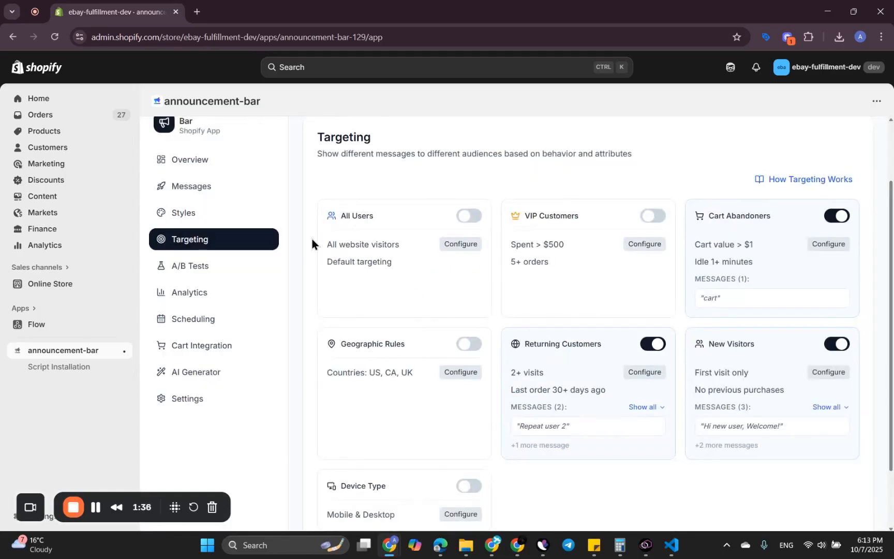
# Step: In the messages list, move "Repeat user 2" up to directly below "Hi new user, Welcome!"
pyautogui.click(207, 187)
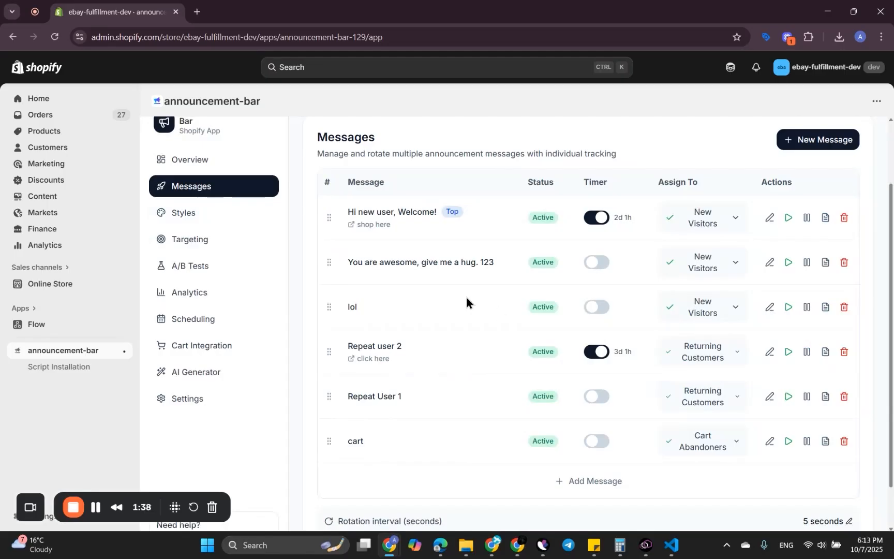
pyautogui.moveTo(377, 363); pyautogui.dragTo(383, 259)
pyautogui.scroll(-1, 476, 359)
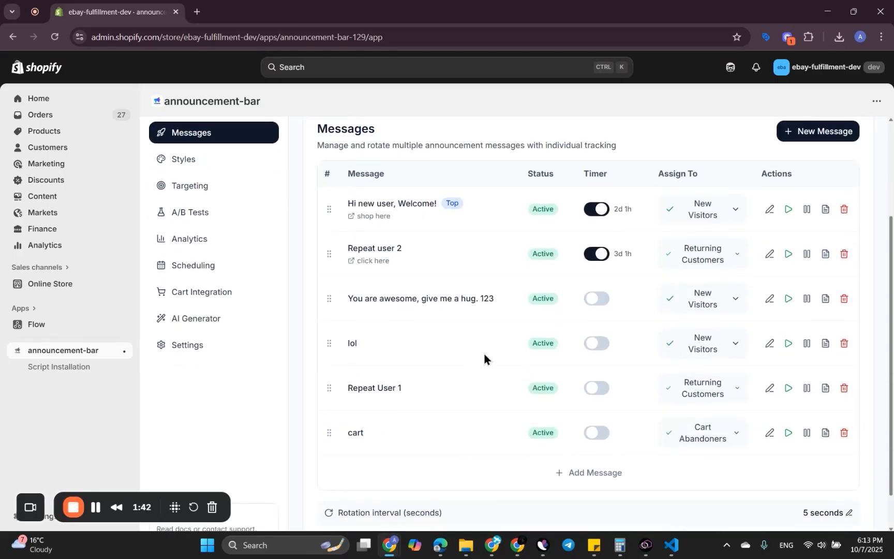
# Step: Review the audience options offered for the "Repeat user 2" message and leave its assignment as it is
pyautogui.click(724, 256)
pyautogui.scroll(-1, 701, 427)
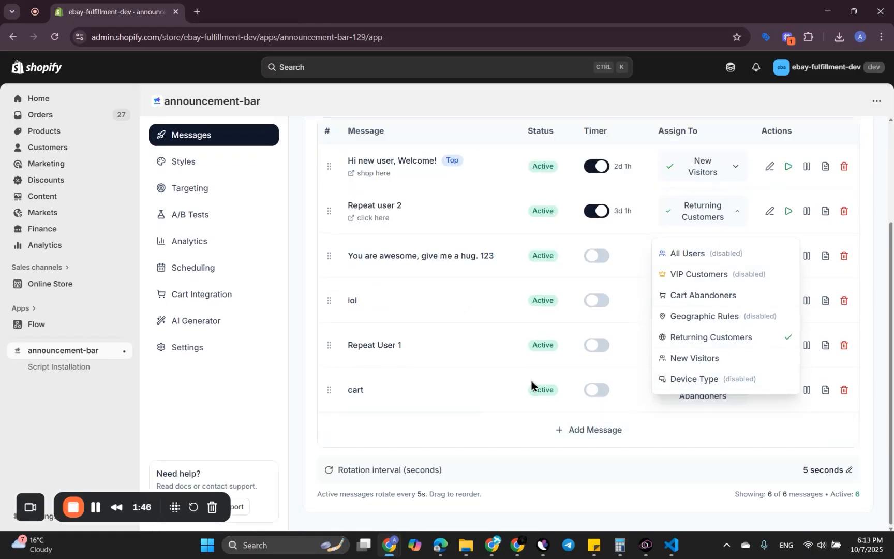
pyautogui.click(610, 248)
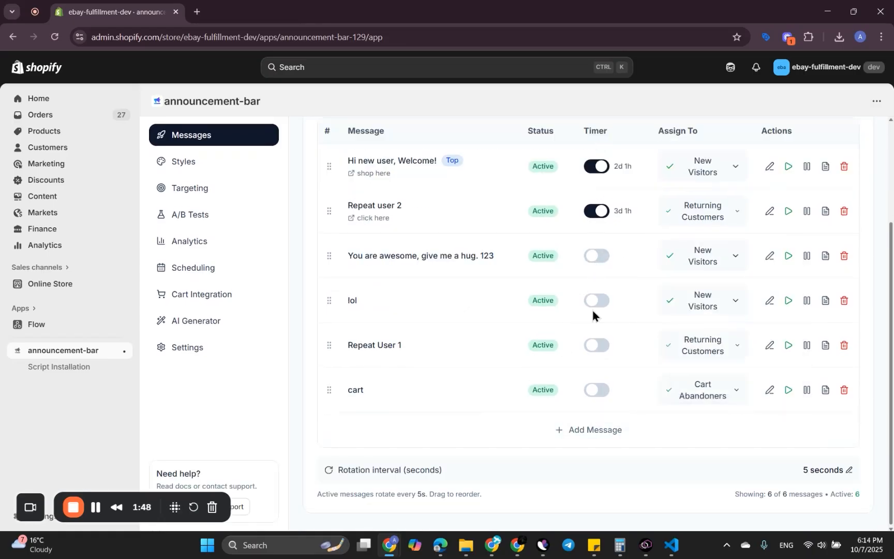
pyautogui.scroll(1, 591, 307)
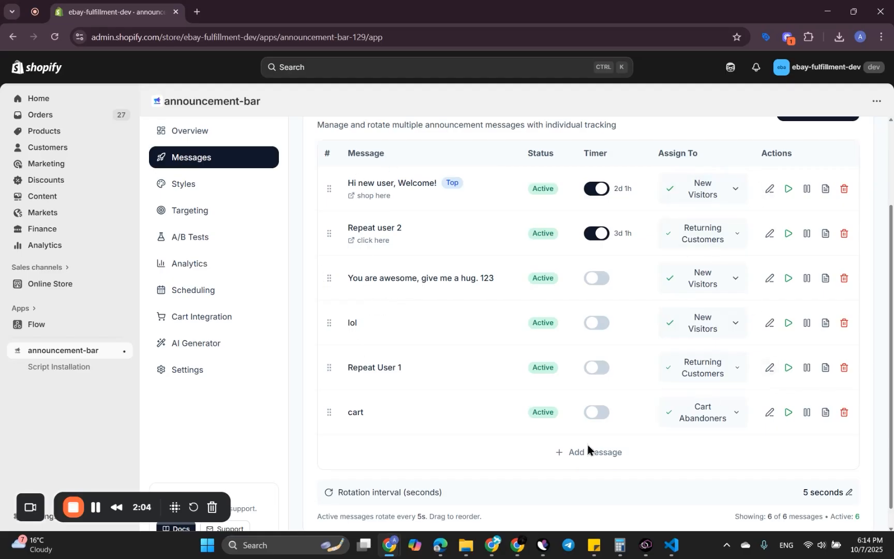
# Step: Check the message rotation interval setting and the audience options for "Hi new user, Welcome!", leaving both as they are
pyautogui.click(848, 493)
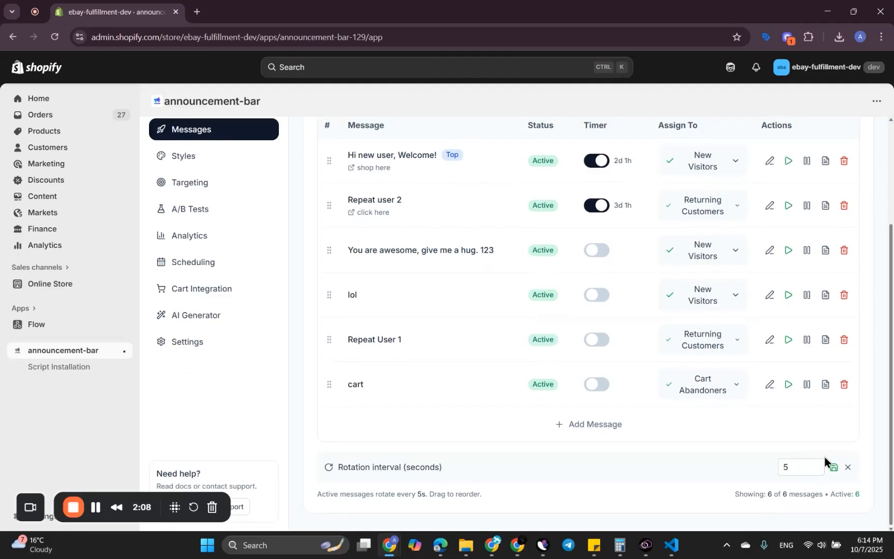
pyautogui.click(847, 467)
pyautogui.scroll(1, 587, 332)
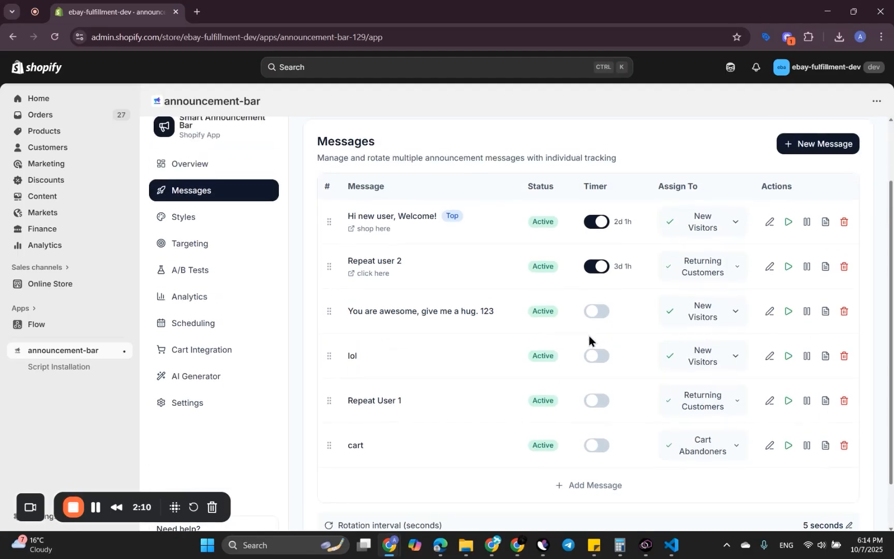
pyautogui.click(720, 229)
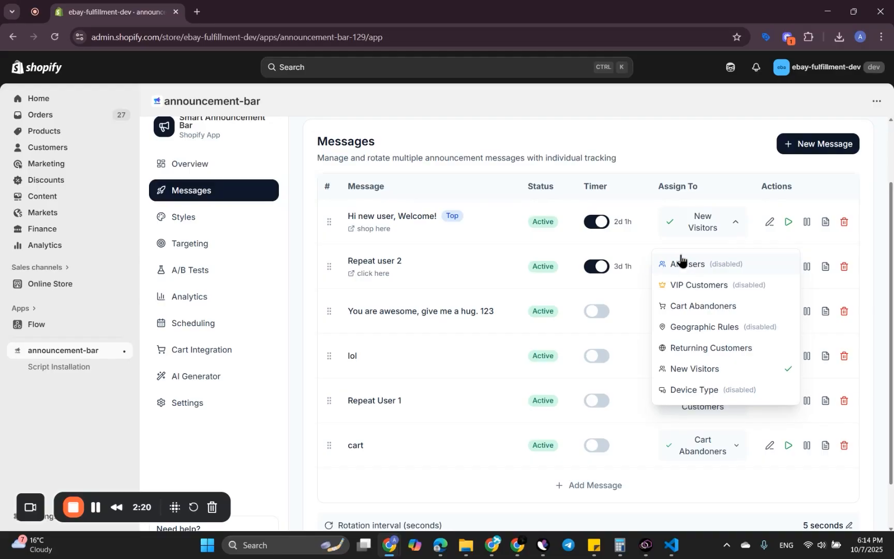
pyautogui.click(703, 142)
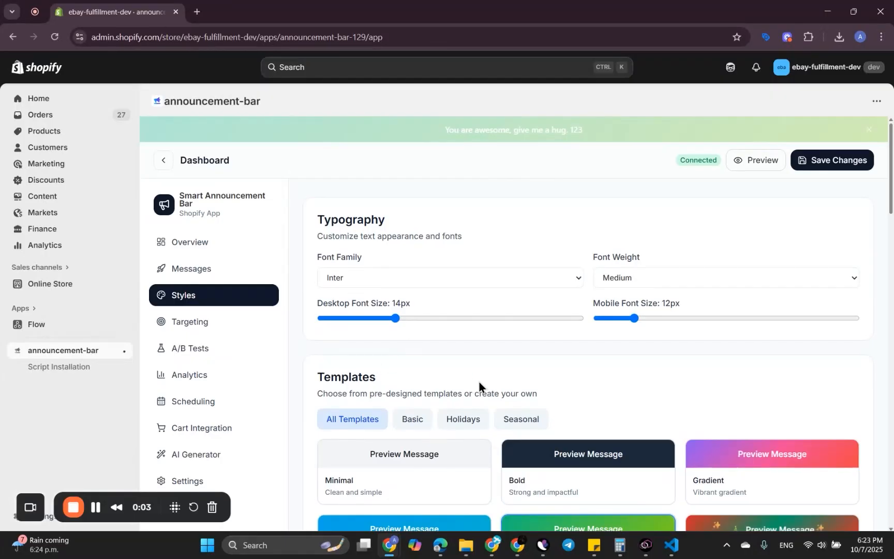
# Step: In Styles, try the Gradient and Black Friday templates and apply the Valentine's template to the announcement bar
pyautogui.scroll(-3, 479, 382)
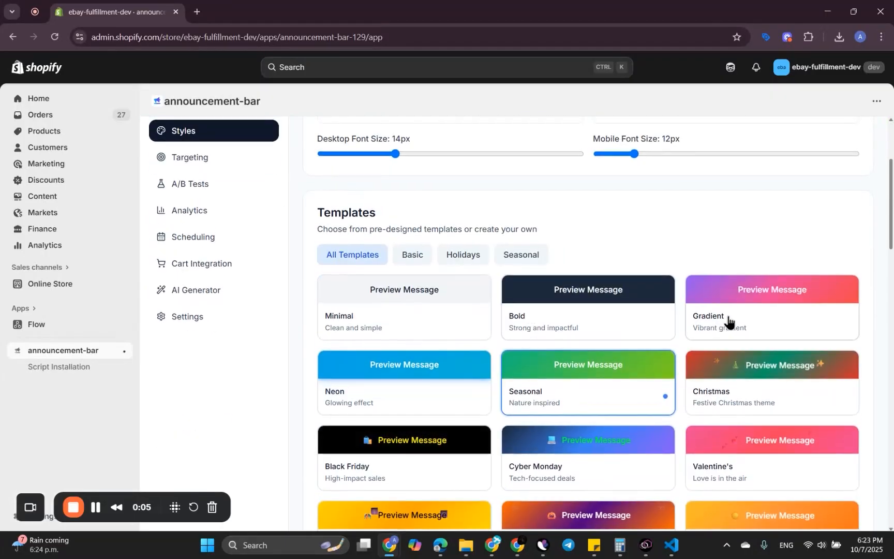
pyautogui.click(744, 315)
pyautogui.scroll(-3, 573, 201)
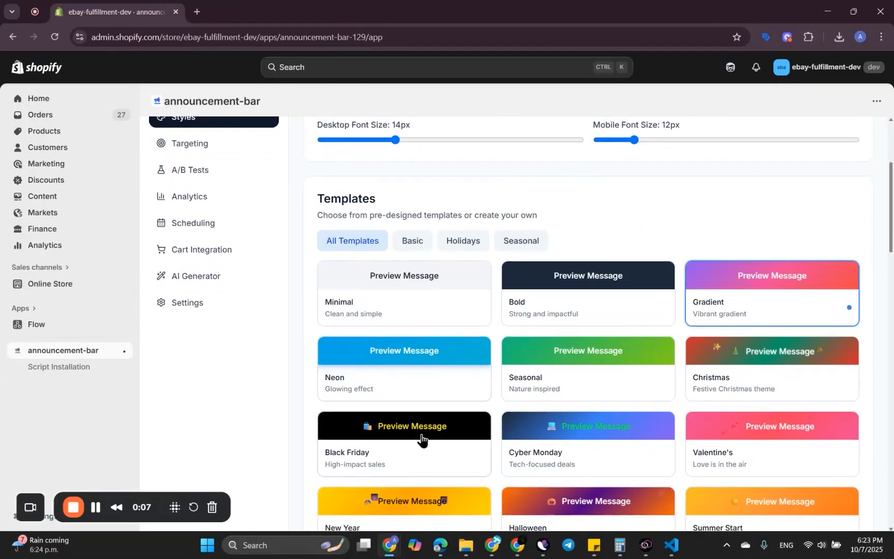
pyautogui.click(421, 439)
pyautogui.scroll(-5, 698, 350)
pyautogui.click(698, 350)
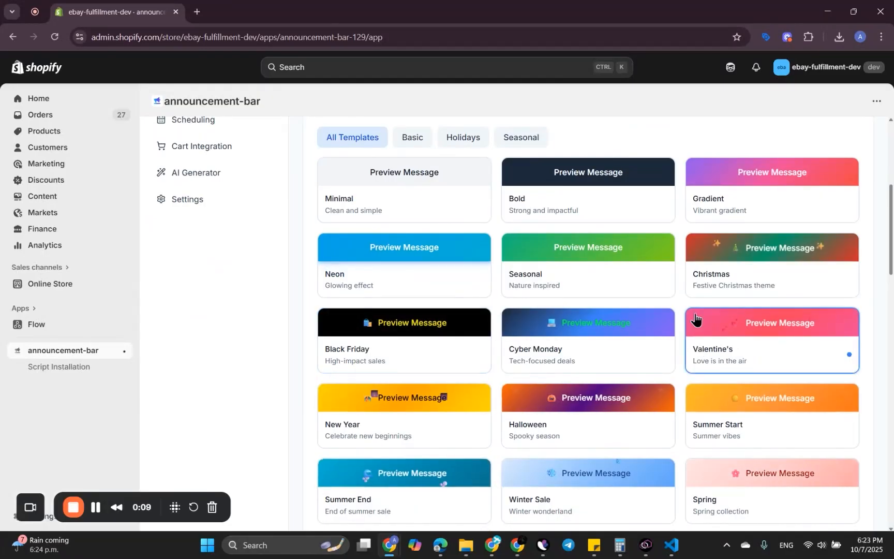
# Step: Set the desktop font size to 16px and keep Inter as the font family
pyautogui.moveTo(394, 321); pyautogui.dragTo(435, 321)
pyautogui.click(479, 277)
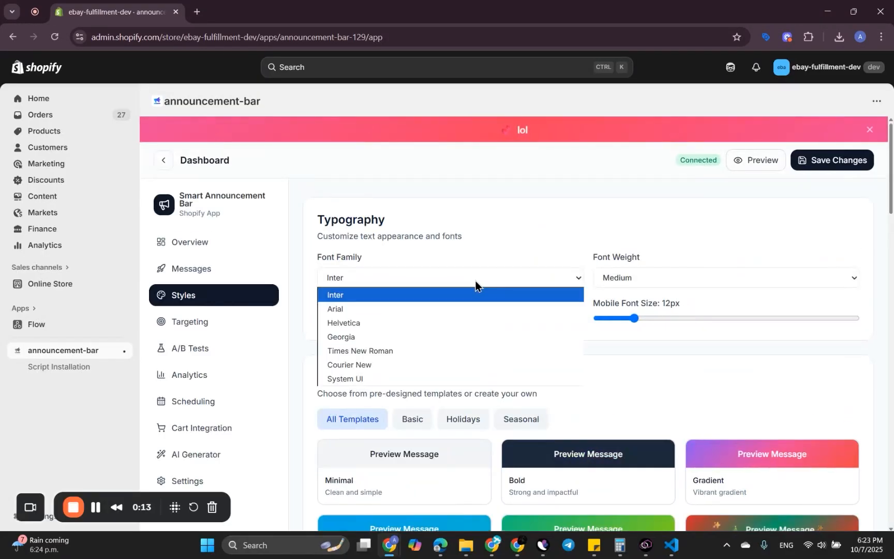
pyautogui.click(430, 293)
# Step: Enable custom templates to inspect the colour and gradient settings, and disable them again
pyautogui.scroll(-5, 501, 252)
pyautogui.scroll(-10, 500, 252)
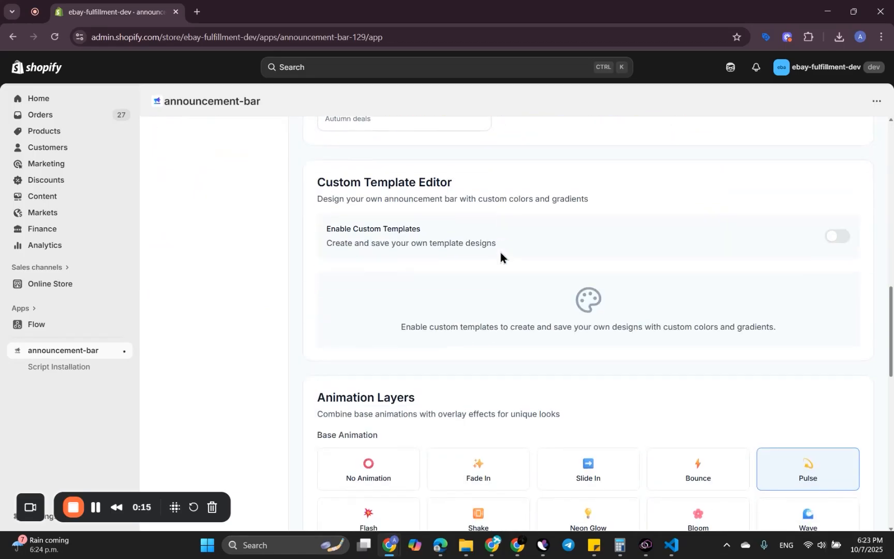
pyautogui.scroll(6, 515, 303)
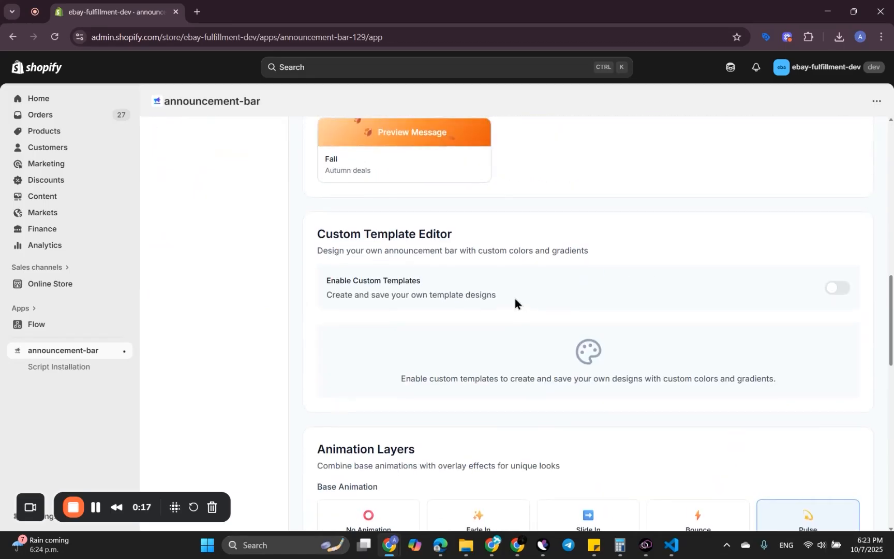
pyautogui.click(842, 286)
pyautogui.scroll(-3, 620, 307)
pyautogui.scroll(1, 773, 207)
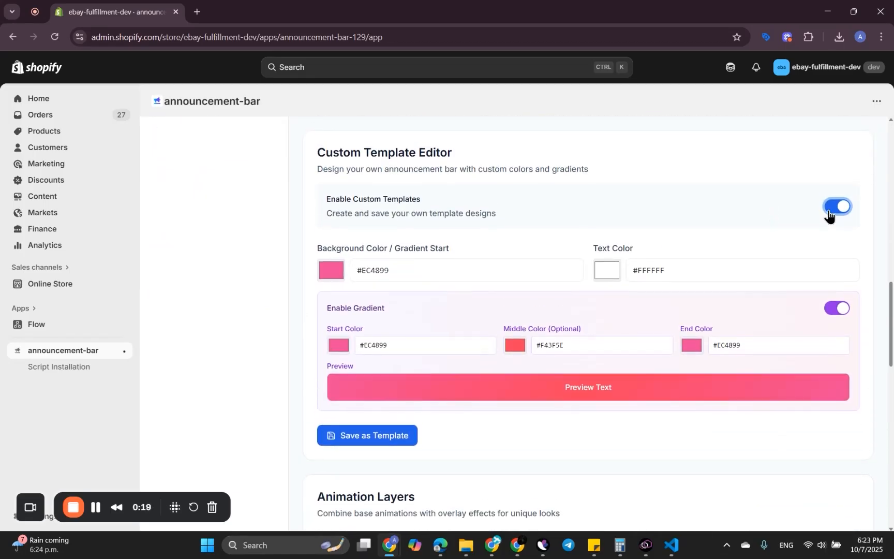
pyautogui.click(837, 206)
# Step: Examine the bar's spacing, layout, dismissal, device visibility and sticky bar settings in the Styles section
pyautogui.scroll(-10, 680, 303)
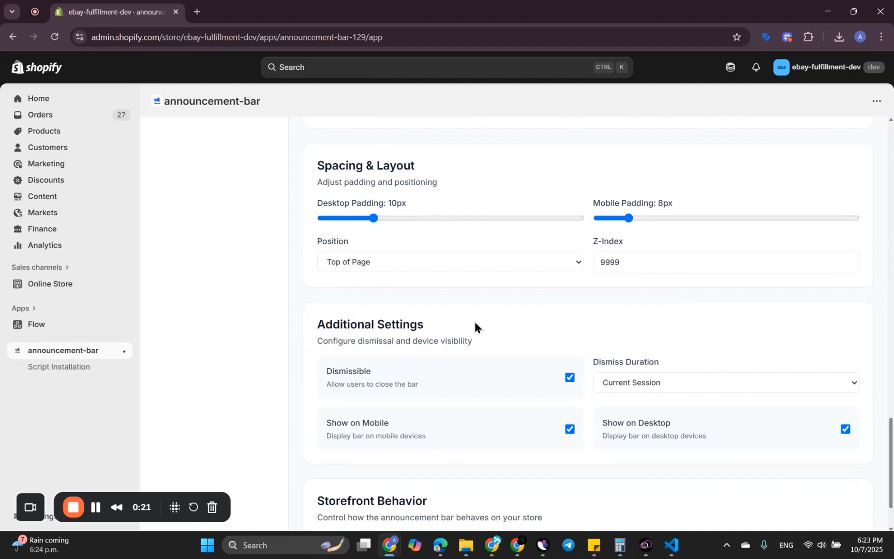
pyautogui.scroll(-2, 481, 334)
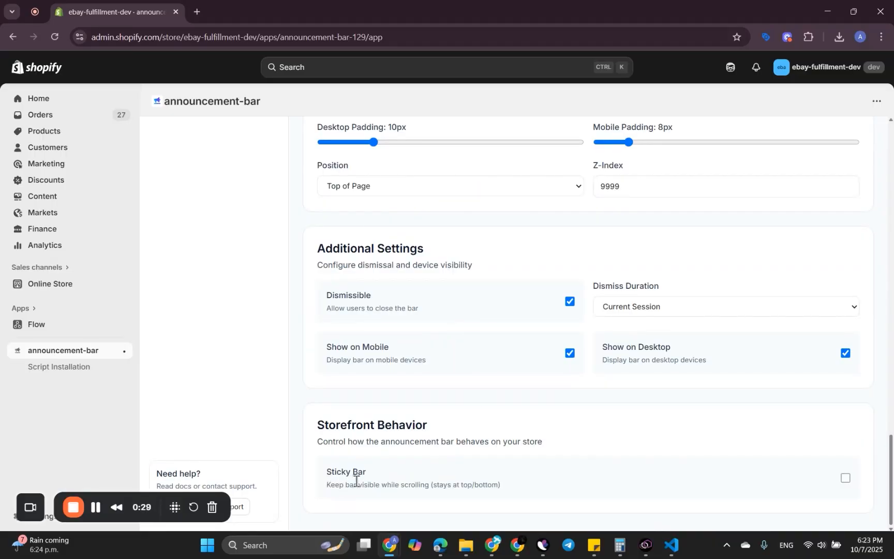
pyautogui.scroll(15, 557, 346)
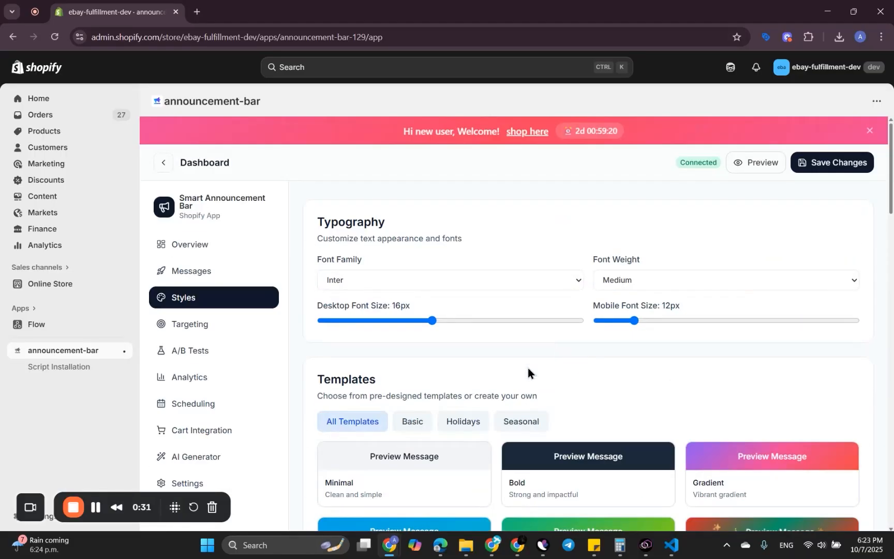
pyautogui.scroll(-5, 527, 364)
pyautogui.scroll(5, 527, 371)
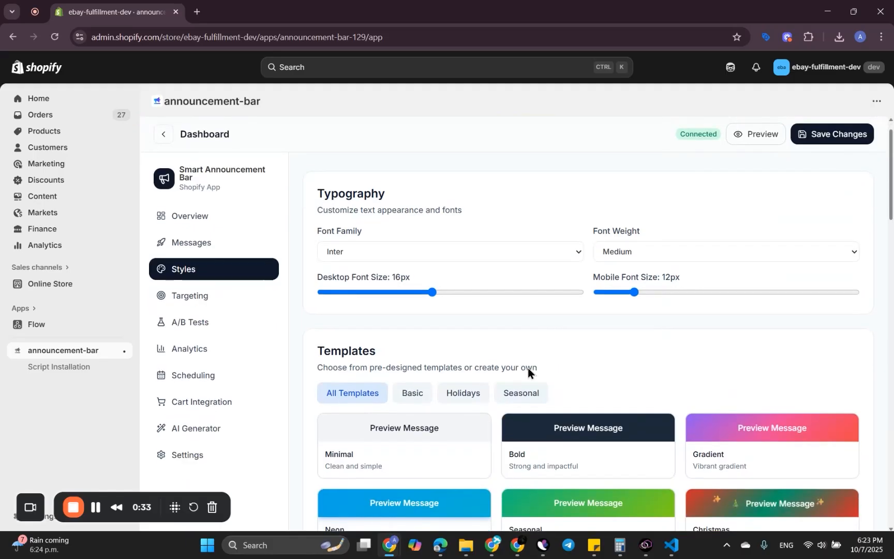
# Step: Start a new A/B test and name it "test"
pyautogui.click(199, 344)
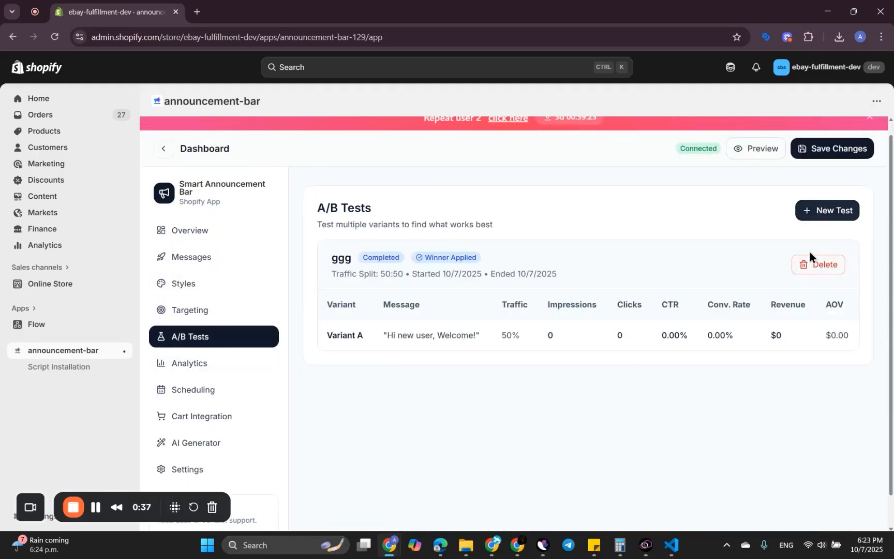
pyautogui.click(823, 209)
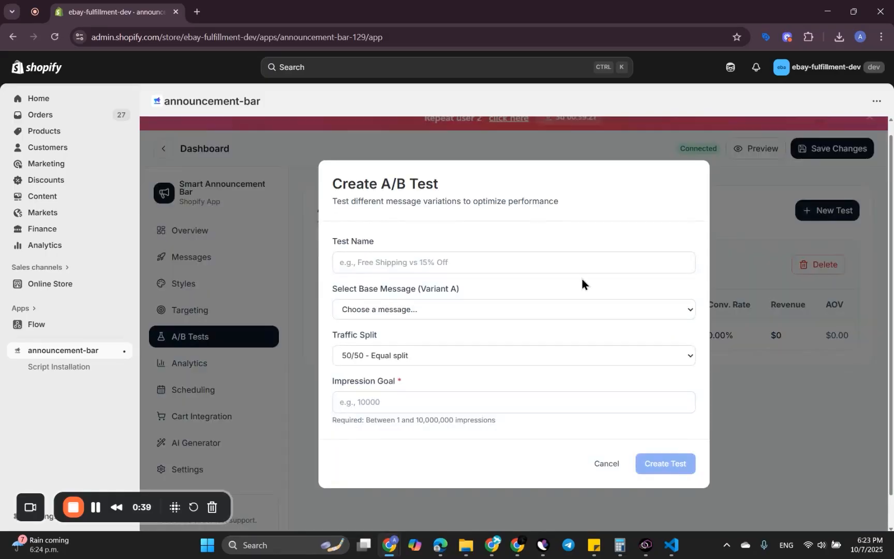
pyautogui.click(451, 258)
pyautogui.write('test')
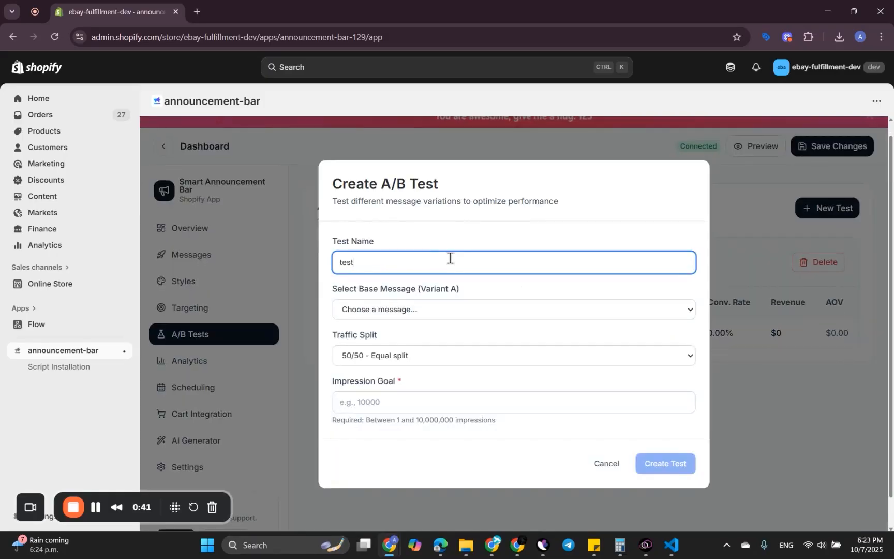
# Step: Choose "Repeat user 2 (Returning Customers)" as the test's base message for Variant A
pyautogui.click(405, 312)
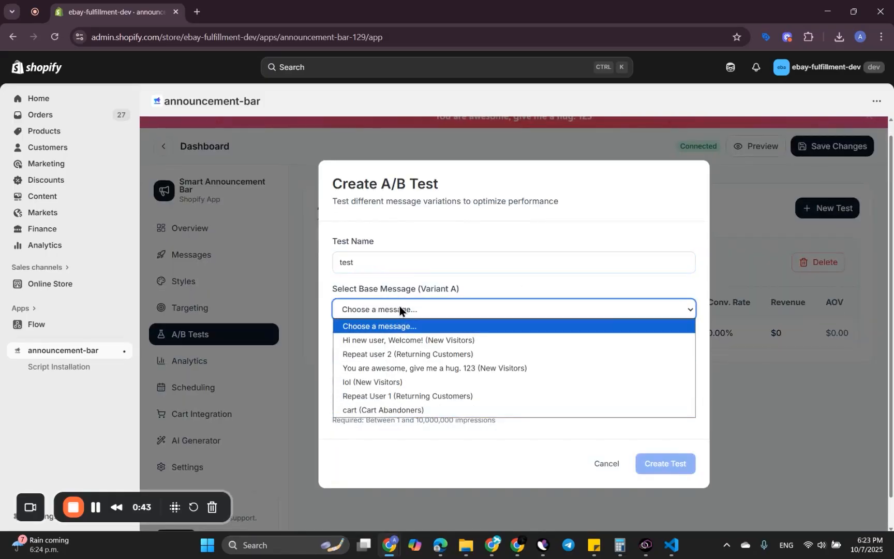
pyautogui.click(377, 341)
pyautogui.click(538, 285)
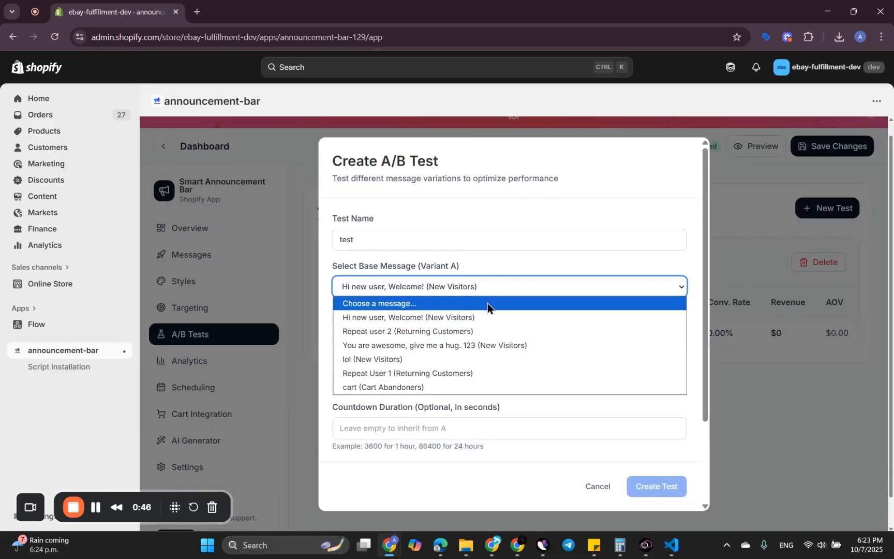
pyautogui.click(373, 334)
# Step: Enter "hello" as the Variant B message and set its countdown duration to 3600 seconds, leaving the link fields empty
pyautogui.scroll(-1, 460, 365)
pyautogui.click(410, 274)
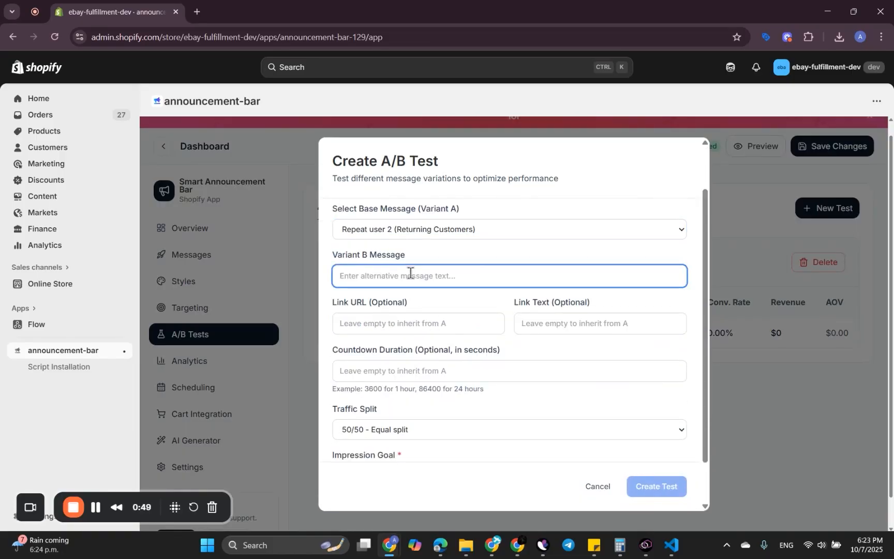
pyautogui.write('hello')
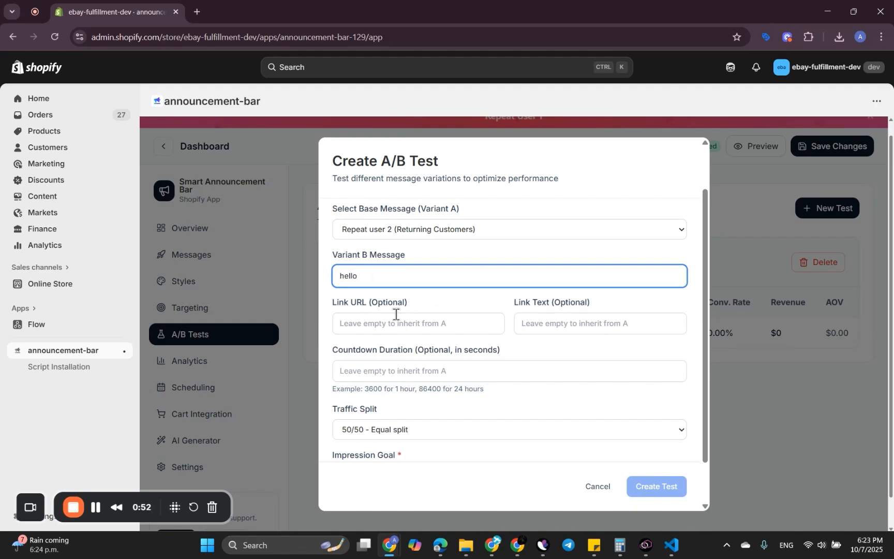
pyautogui.scroll(-1, 396, 314)
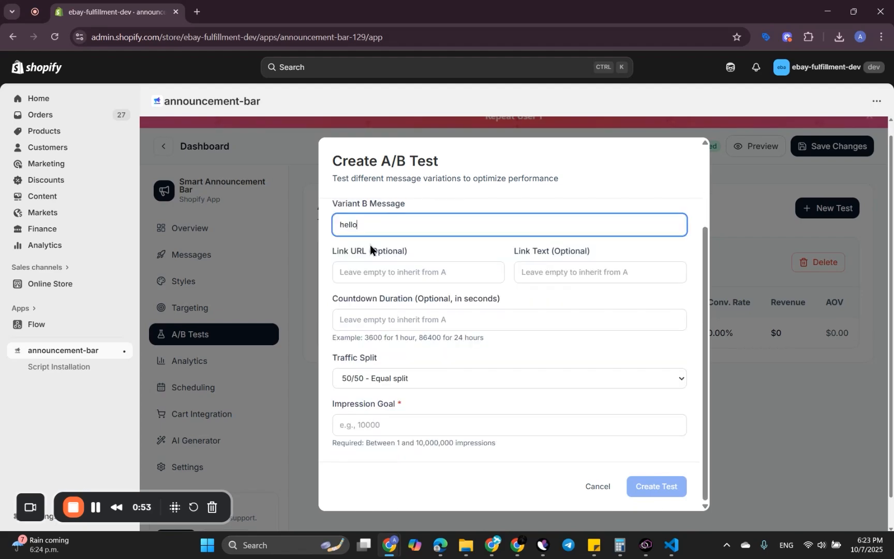
pyautogui.click(355, 268)
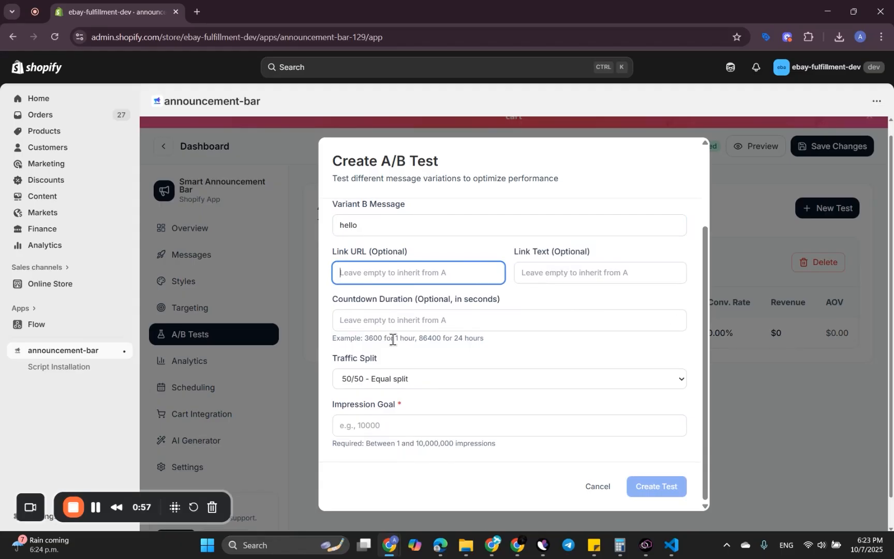
pyautogui.click(404, 321)
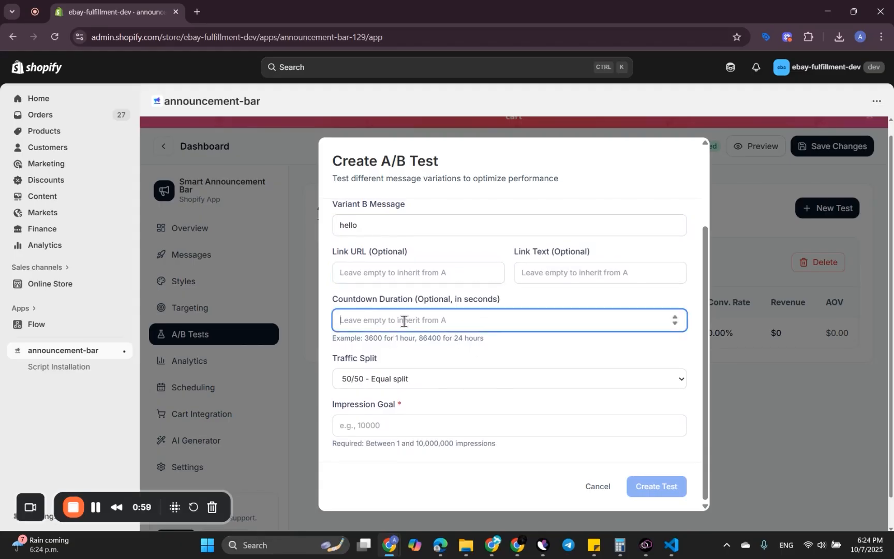
pyautogui.write('3600')
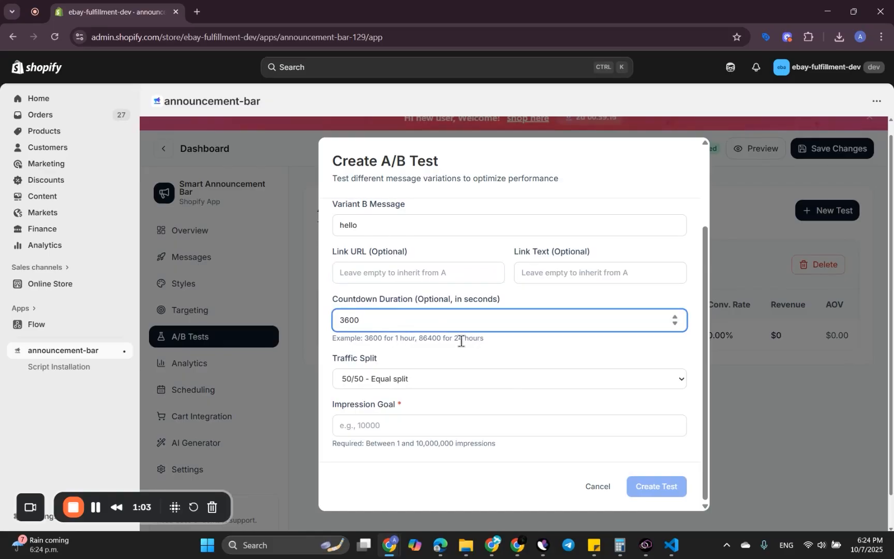
# Step: Keep the 50/50 equal traffic split, set the impression goal to 10000 and create the A/B test
pyautogui.click(440, 380)
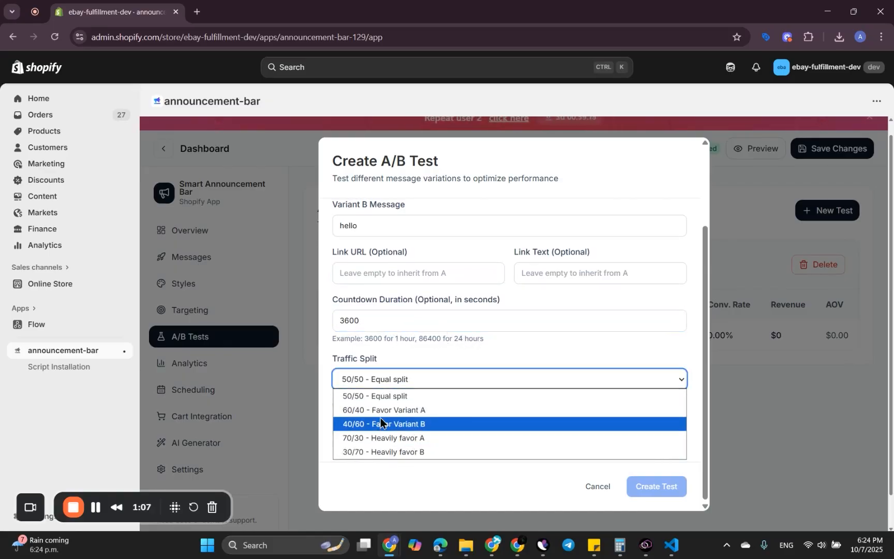
pyautogui.click(403, 388)
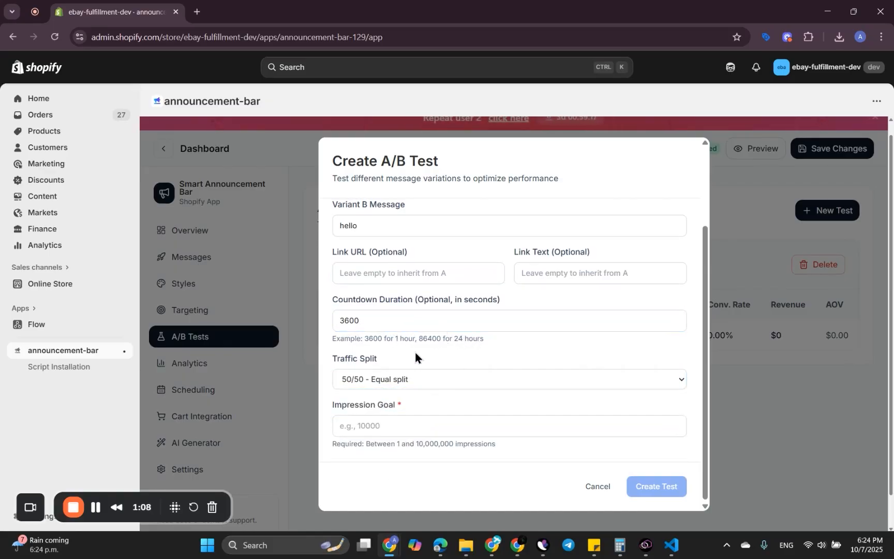
pyautogui.click(381, 423)
pyautogui.write('10000')
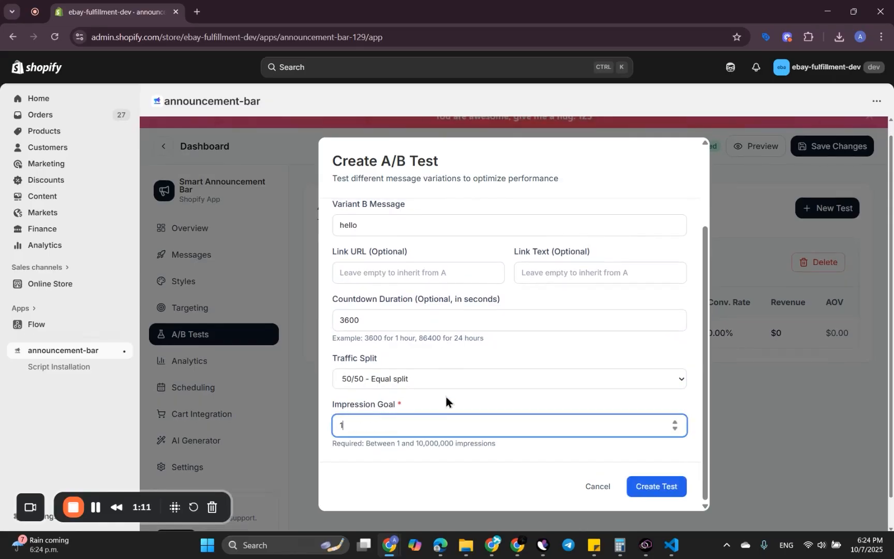
pyautogui.click(653, 490)
# Step: Start running the draft A/B test named "test"
pyautogui.scroll(-1, 534, 336)
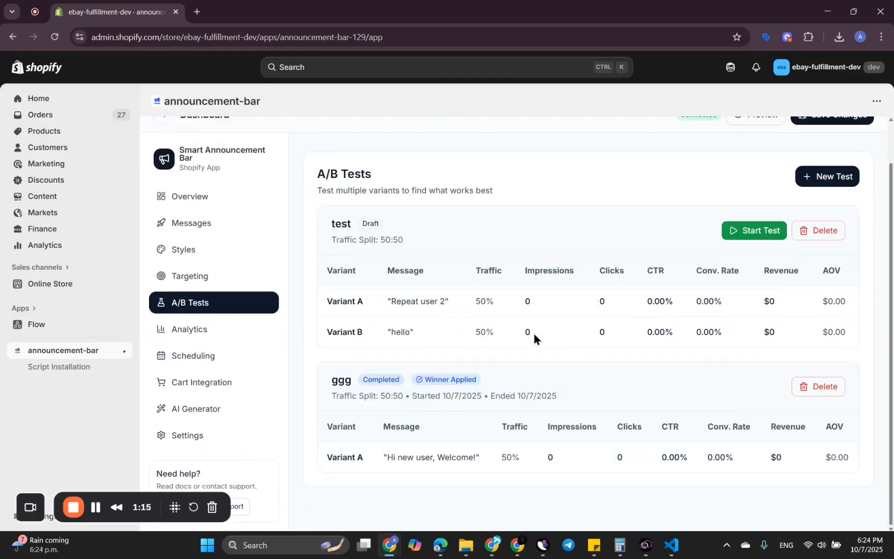
pyautogui.scroll(1, 501, 268)
pyautogui.scroll(-1, 424, 412)
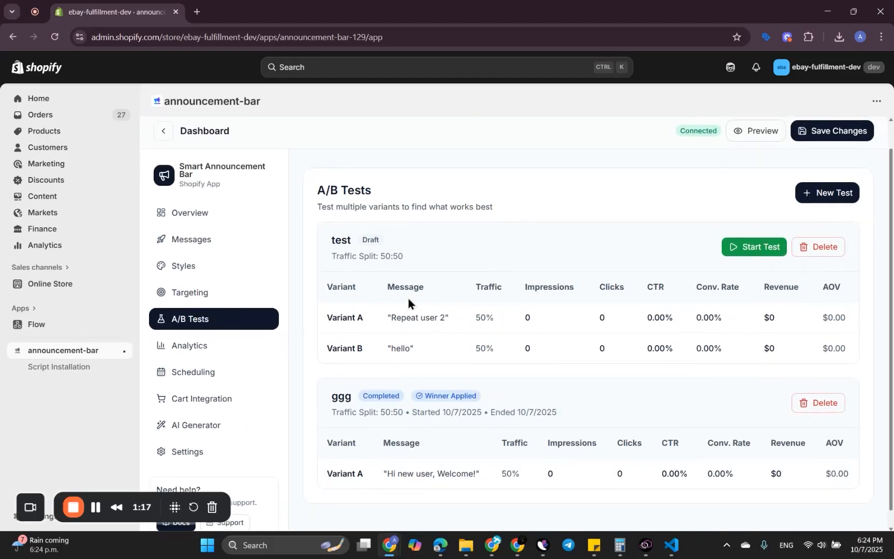
pyautogui.click(753, 256)
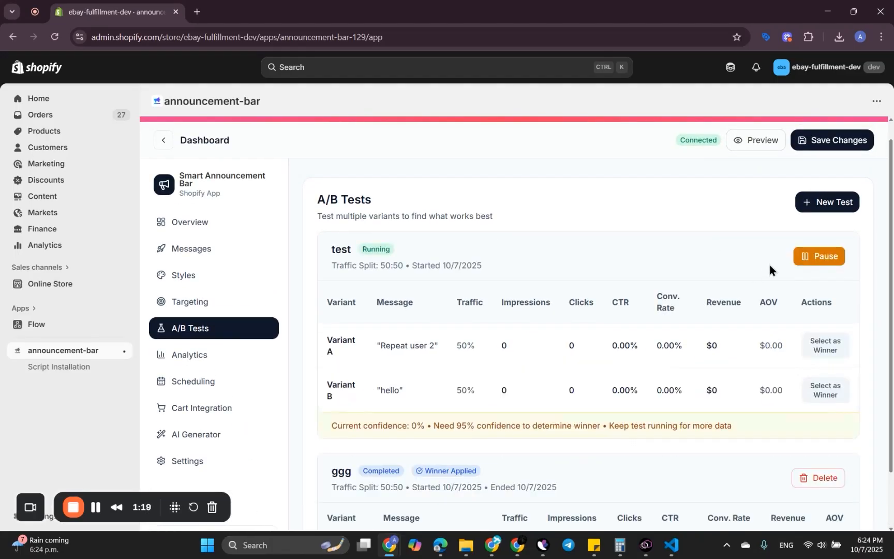
# Step: Examine the winner confirmation for Variant A of the running test "test" and choose to keep testing
pyautogui.scroll(-1, 593, 321)
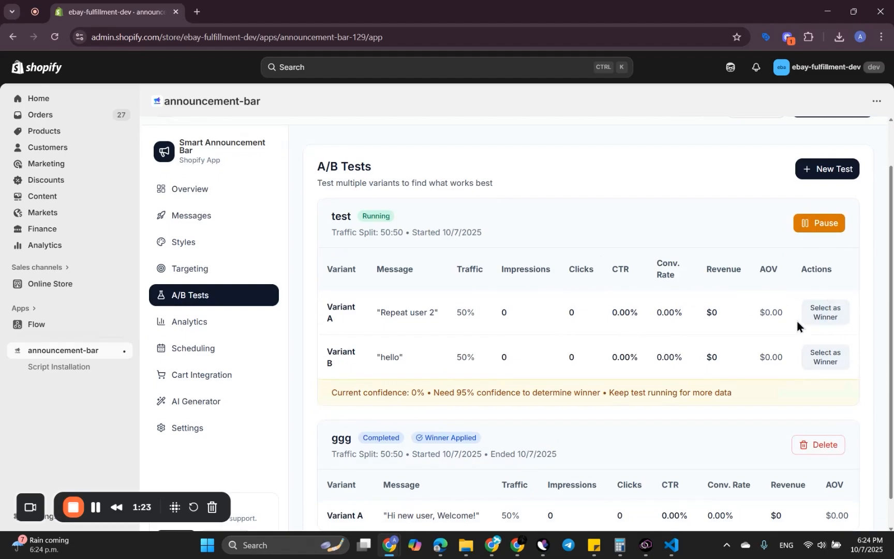
pyautogui.click(825, 311)
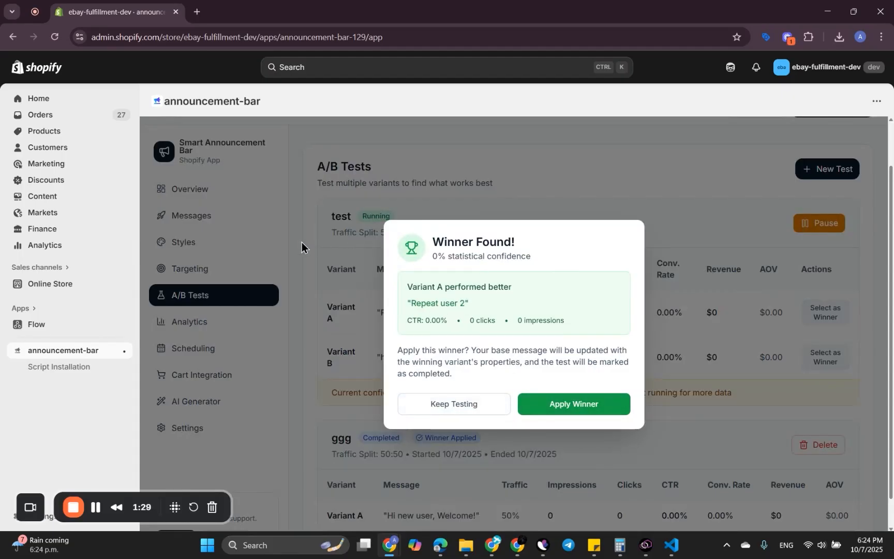
pyautogui.click(447, 404)
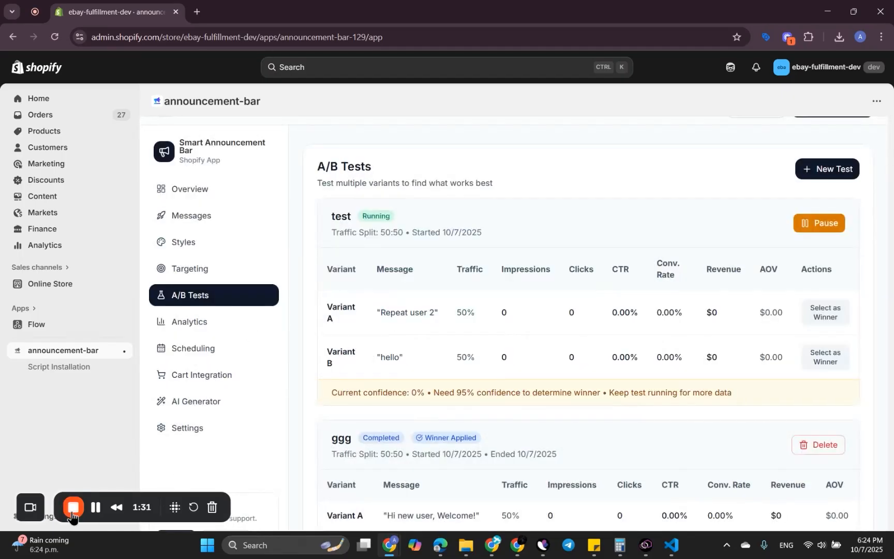
# Step: Open the announcement bar's Analytics section and look over its performance metrics and charts
pyautogui.click(190, 321)
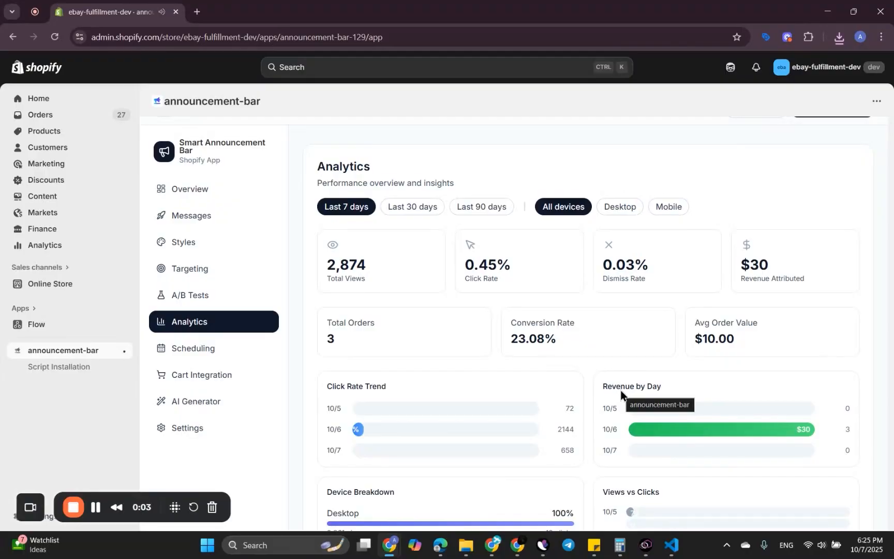
pyautogui.scroll(-8, 551, 268)
pyautogui.scroll(7, 549, 231)
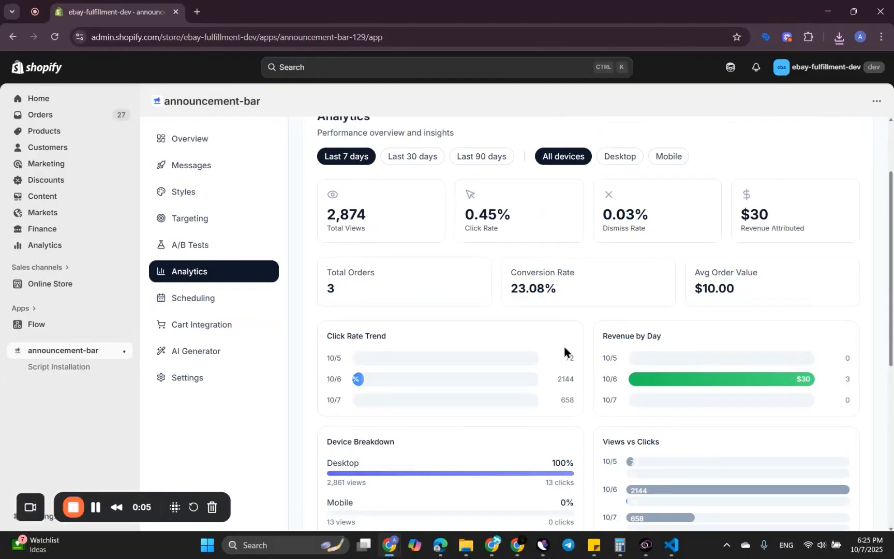
pyautogui.scroll(2, 563, 351)
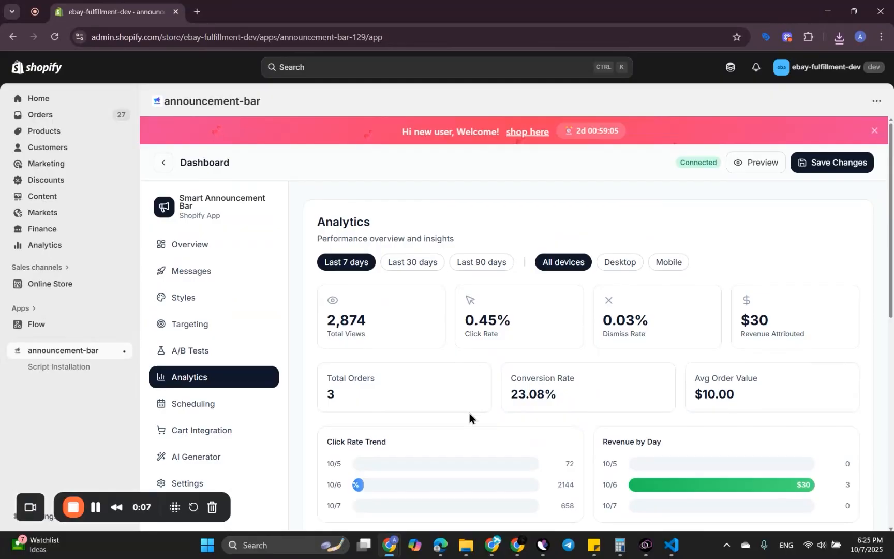
pyautogui.scroll(-10, 470, 413)
pyautogui.scroll(10, 469, 413)
# Step: View the analytics for the last 30 days and last 7 days, and filtered by mobile and desktop devices
pyautogui.click(414, 263)
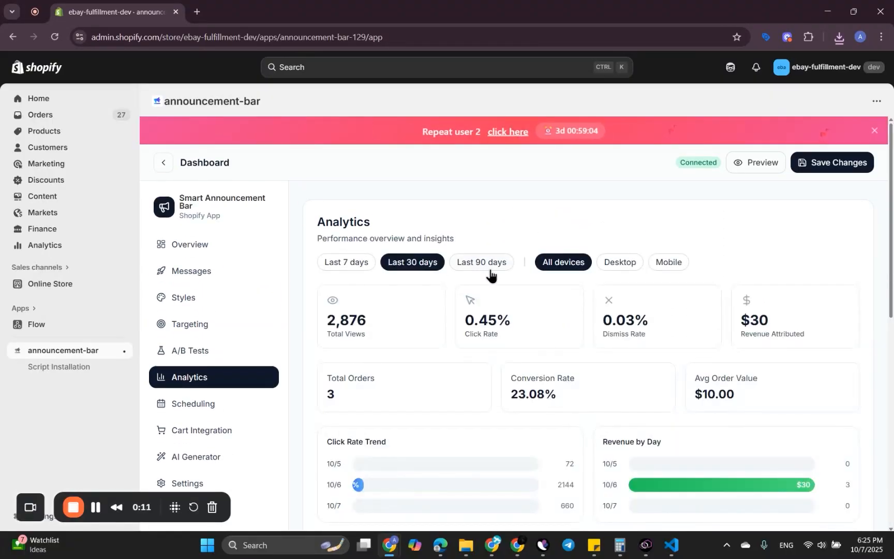
pyautogui.click(362, 263)
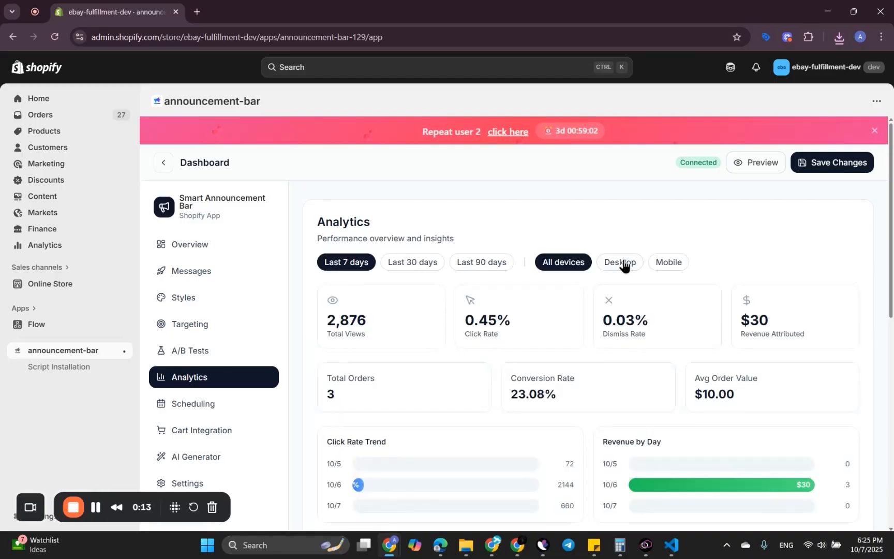
pyautogui.click(671, 263)
pyautogui.click(622, 262)
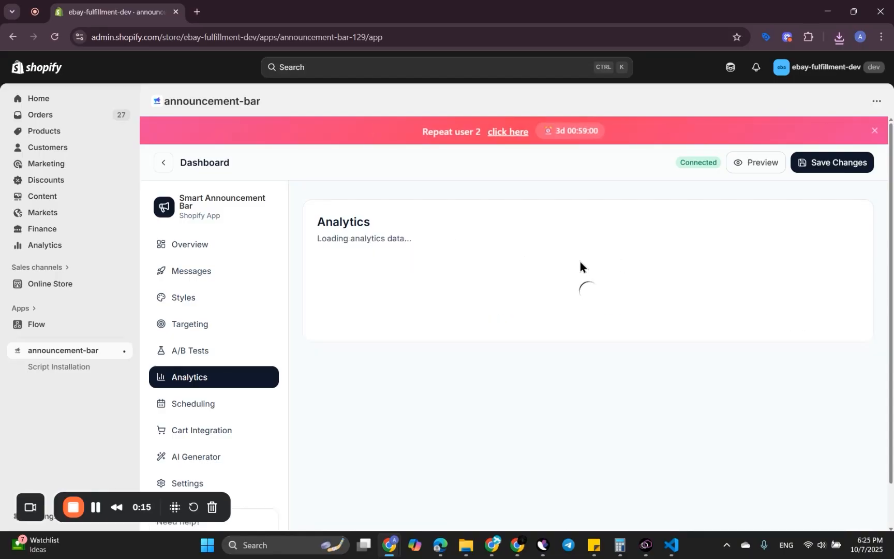
# Step: Examine the click rate trend, revenue by day, device breakdown, views vs clicks and top performing messages in the analytics
pyautogui.scroll(-5, 563, 282)
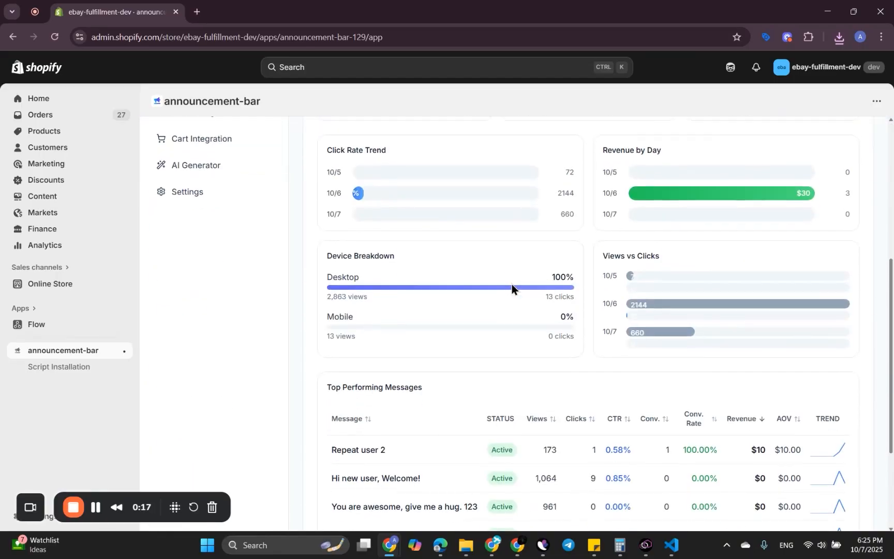
pyautogui.scroll(-1, 442, 266)
pyautogui.scroll(1, 442, 266)
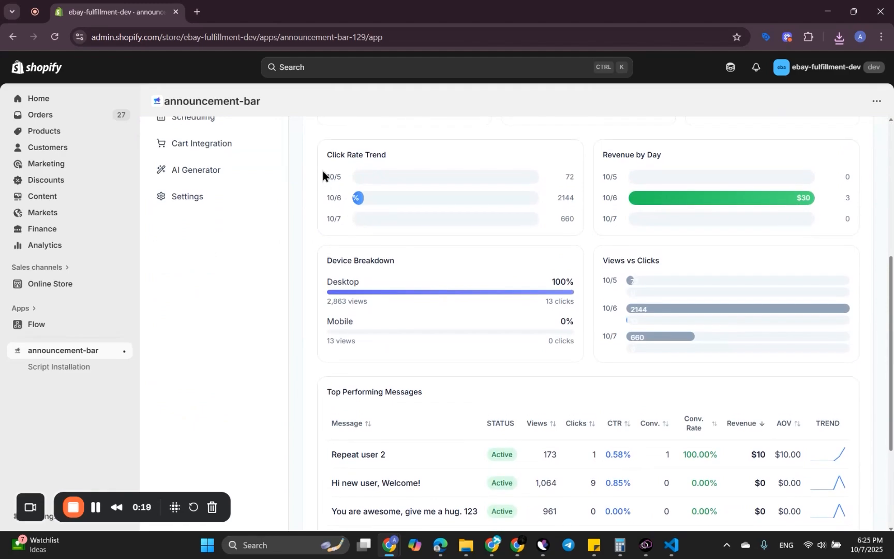
pyautogui.scroll(1, 565, 279)
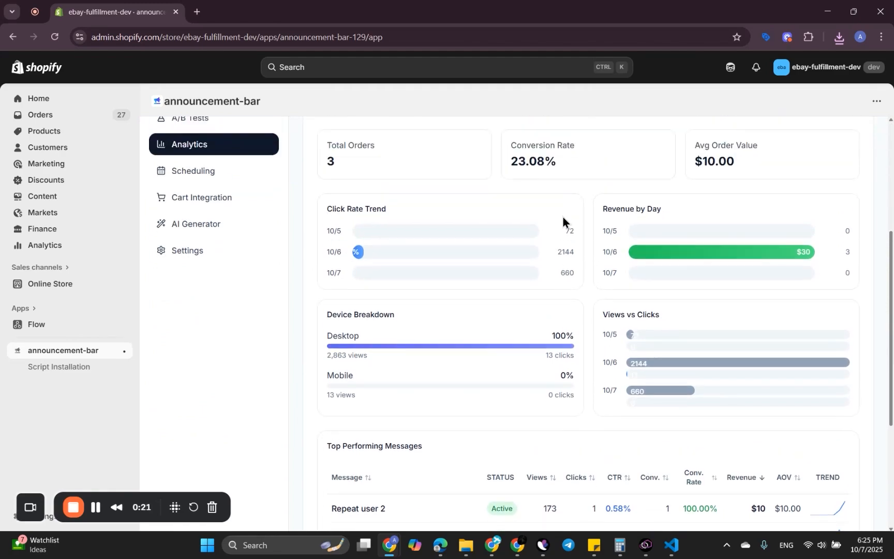
pyautogui.moveTo(562, 216); pyautogui.dragTo(567, 269)
pyautogui.rightClick(559, 302)
pyautogui.click(537, 281)
pyautogui.scroll(-4, 575, 327)
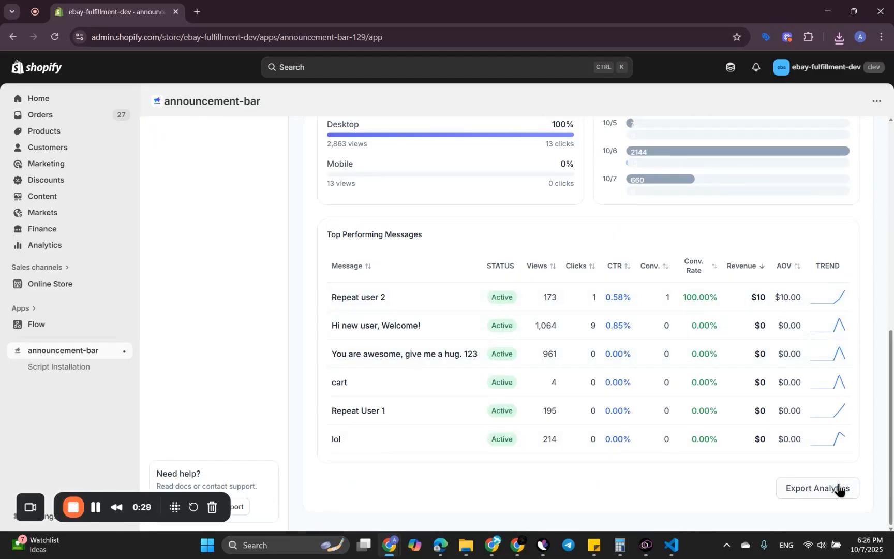
pyautogui.scroll(1, 619, 321)
pyautogui.scroll(-1, 627, 352)
pyautogui.scroll(10, 600, 277)
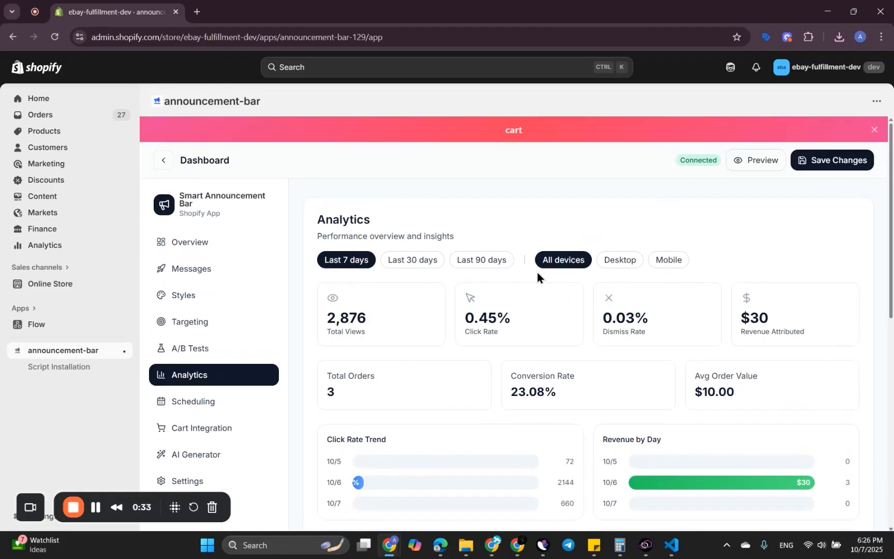
pyautogui.scroll(-3, 537, 276)
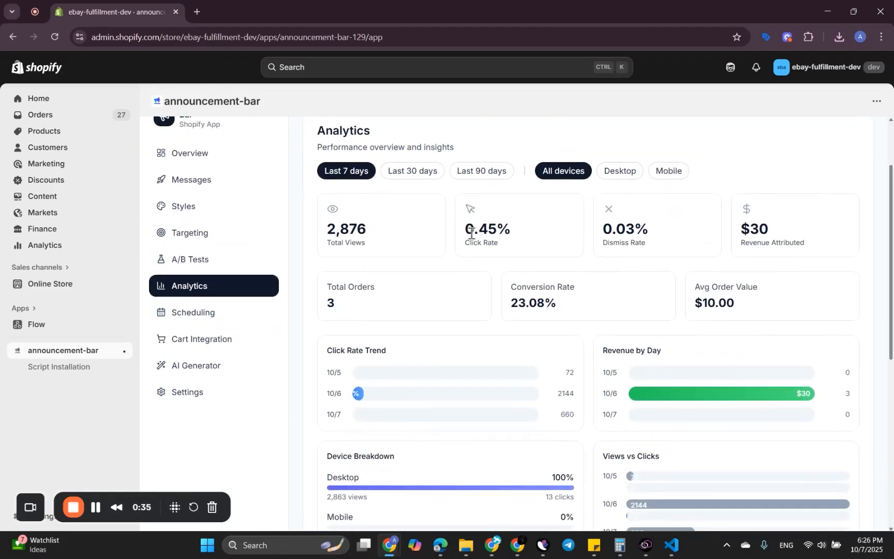
# Step: Open message scheduling and look over the schedule creation option, quick presets and example use cases
pyautogui.click(197, 314)
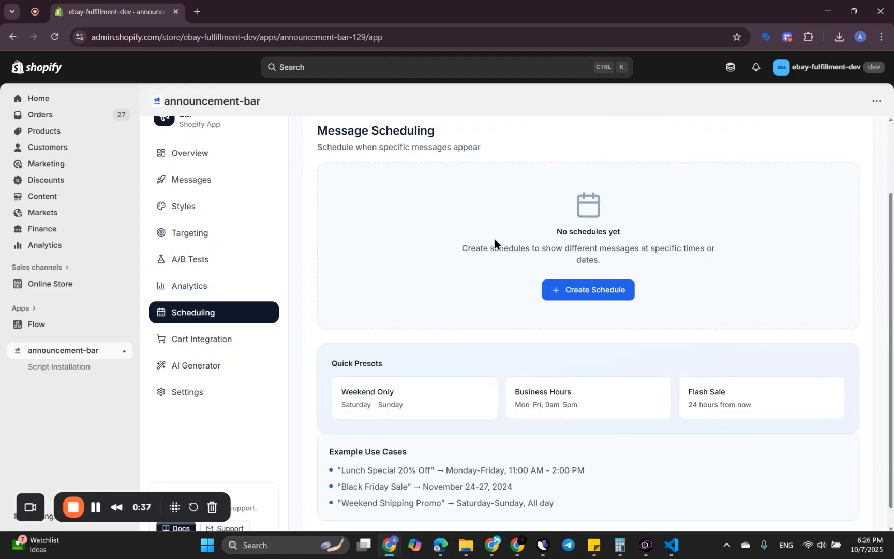
pyautogui.scroll(-1, 509, 338)
pyautogui.scroll(2, 509, 338)
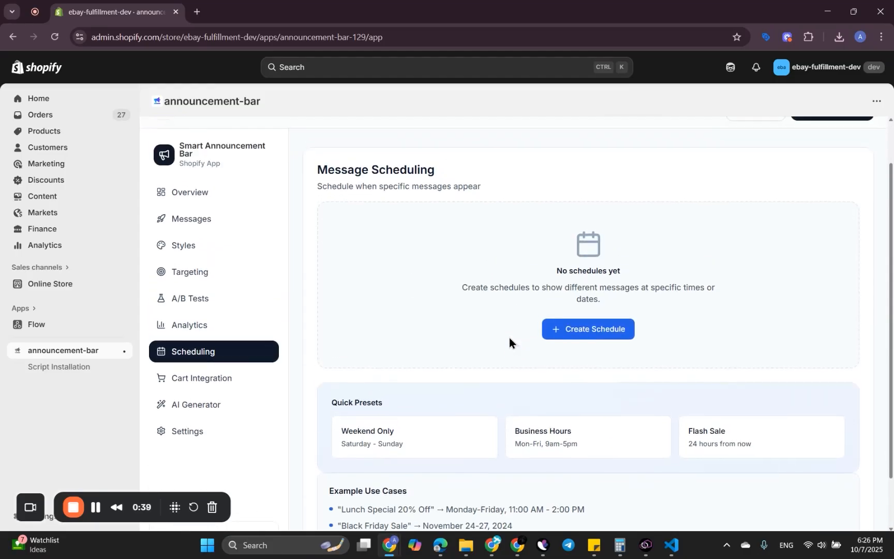
pyautogui.scroll(-1, 509, 337)
pyautogui.scroll(1, 481, 274)
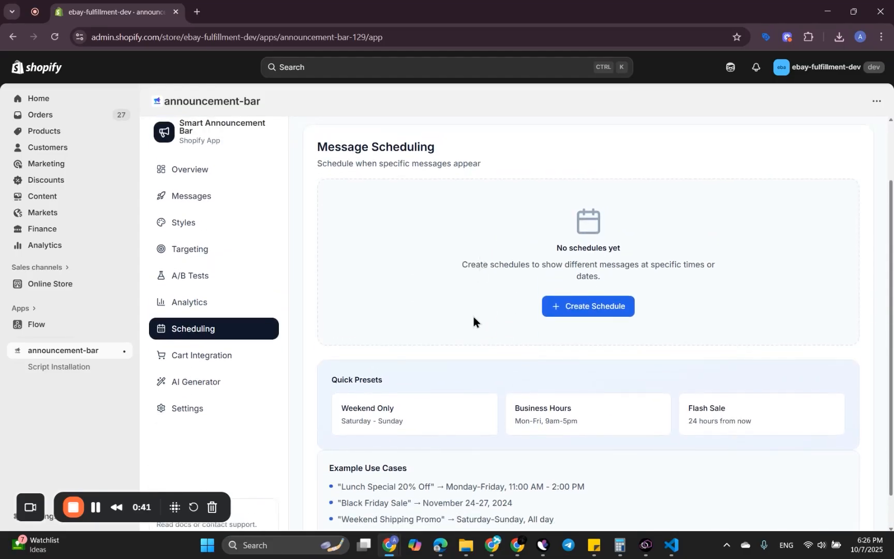
pyautogui.scroll(-1, 464, 310)
pyautogui.scroll(2, 450, 302)
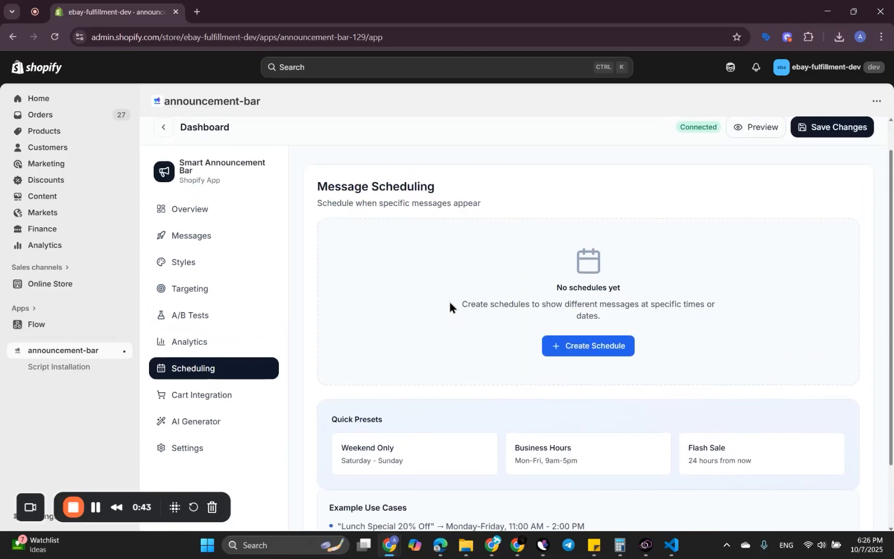
# Step: Open a schedule from the Weekend Only preset and examine its message list, dates, timezone, days and hours
pyautogui.click(397, 469)
pyautogui.scroll(-3, 517, 393)
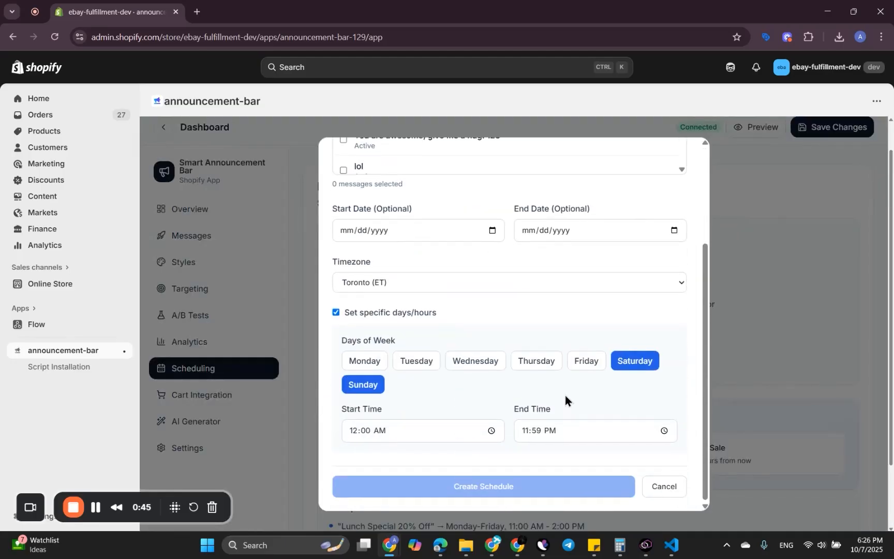
pyautogui.scroll(3, 572, 283)
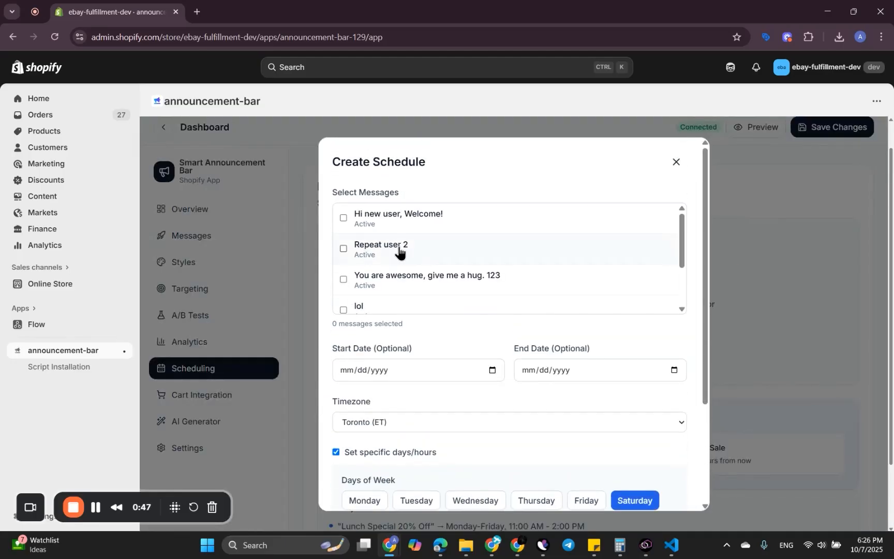
pyautogui.scroll(-2, 402, 284)
pyautogui.scroll(2, 407, 238)
pyautogui.scroll(-2, 452, 272)
pyautogui.scroll(-3, 423, 329)
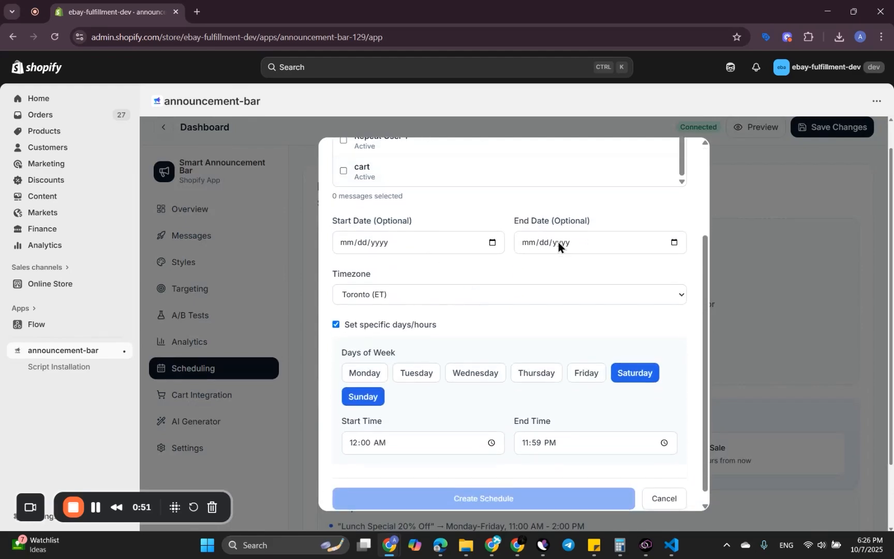
pyautogui.scroll(-1, 402, 290)
# Step: Look through the timezone choices, toggle specific days/hours off and on, check the time fields and cancel the weekend schedule
pyautogui.click(390, 282)
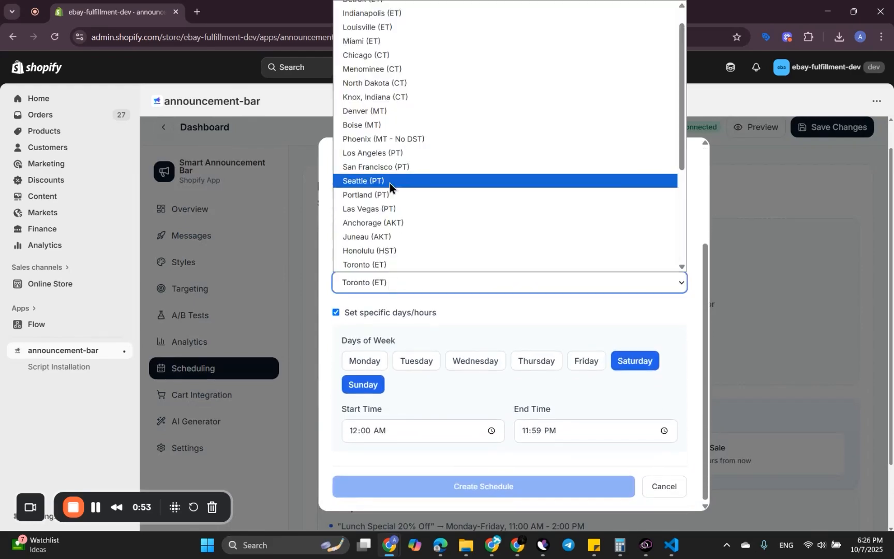
pyautogui.click(381, 312)
pyautogui.scroll(-2, 455, 377)
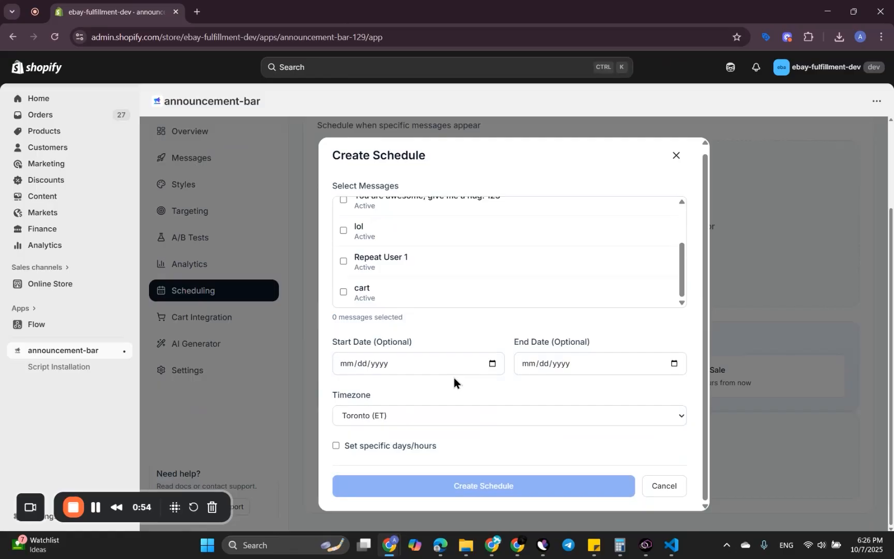
pyautogui.click(390, 448)
pyautogui.scroll(-3, 470, 383)
pyautogui.click(417, 428)
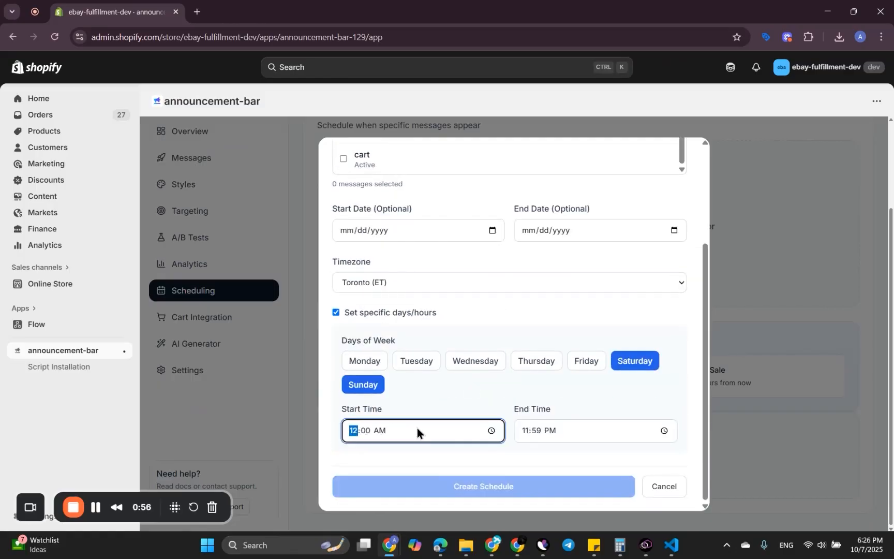
pyautogui.click(584, 435)
pyautogui.click(664, 486)
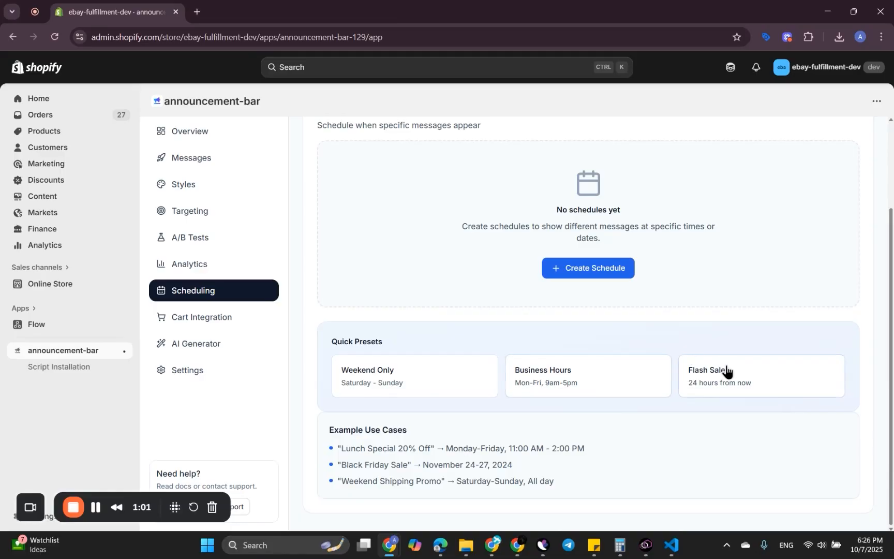
# Step: Open the Flash Sale schedule preset to examine its start and end dates, and cancel without creating the schedule
pyautogui.click(711, 364)
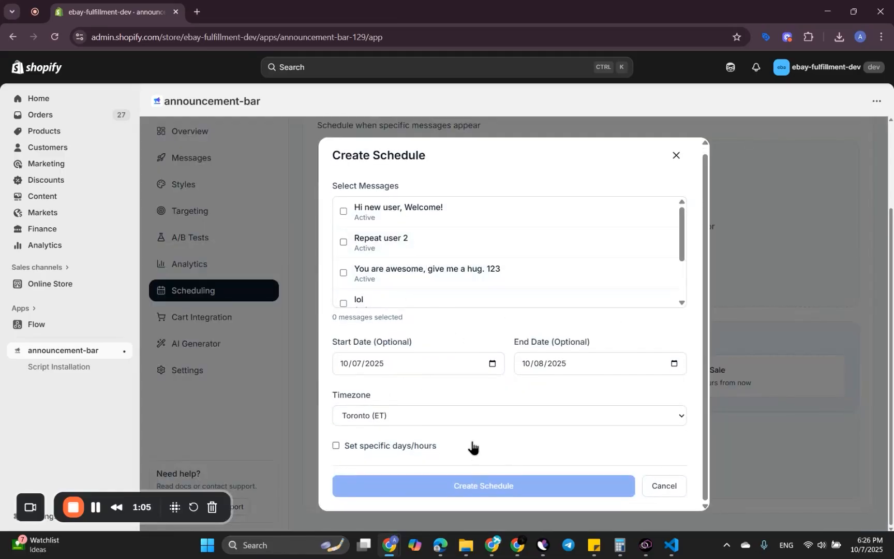
pyautogui.click(657, 483)
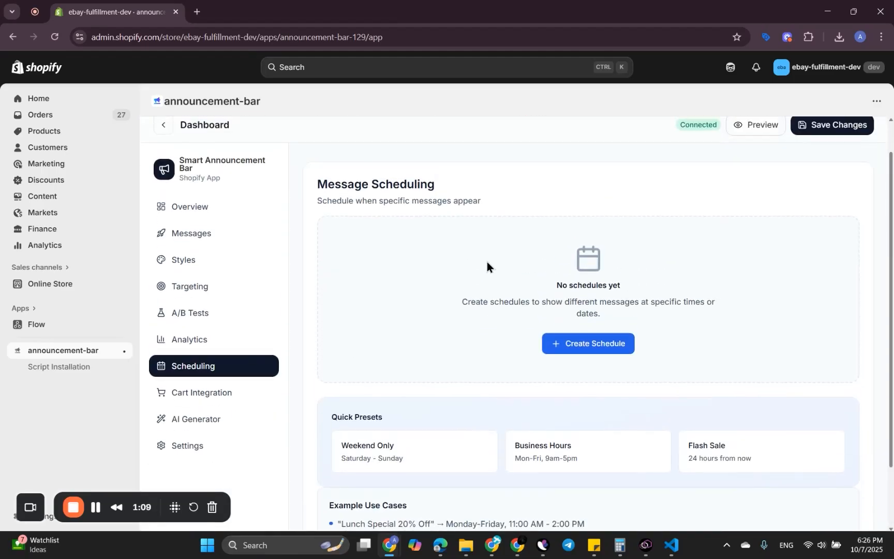
pyautogui.scroll(-2, 470, 284)
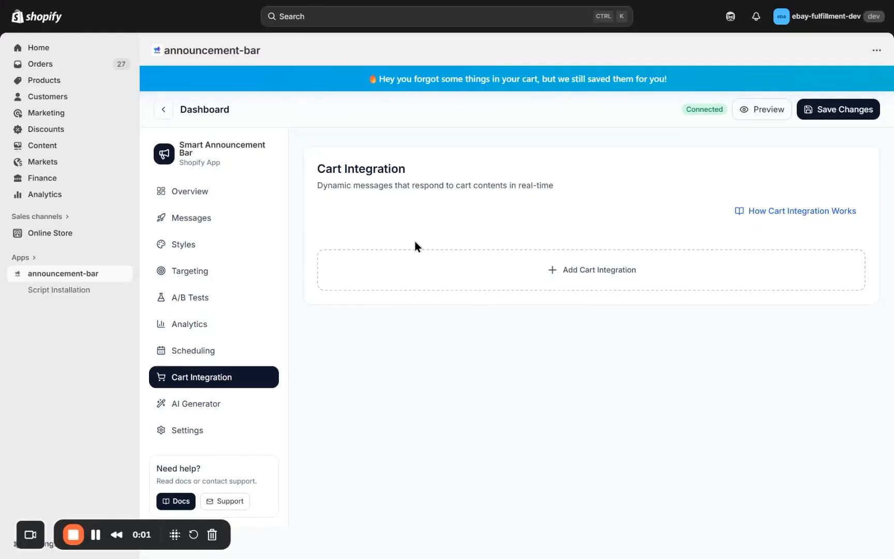
# Step: Start a new cart integration of the Free Shipping Threshold type and go over its default settings
pyautogui.click(540, 283)
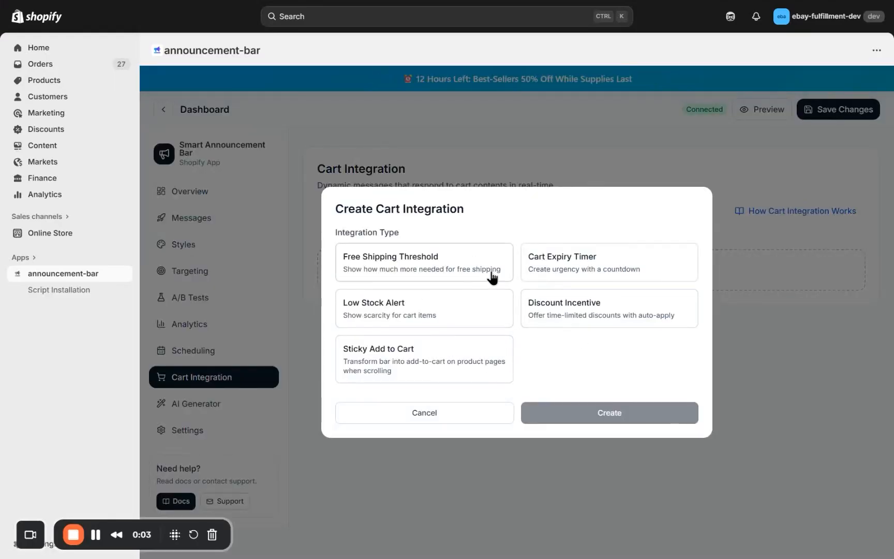
pyautogui.click(432, 276)
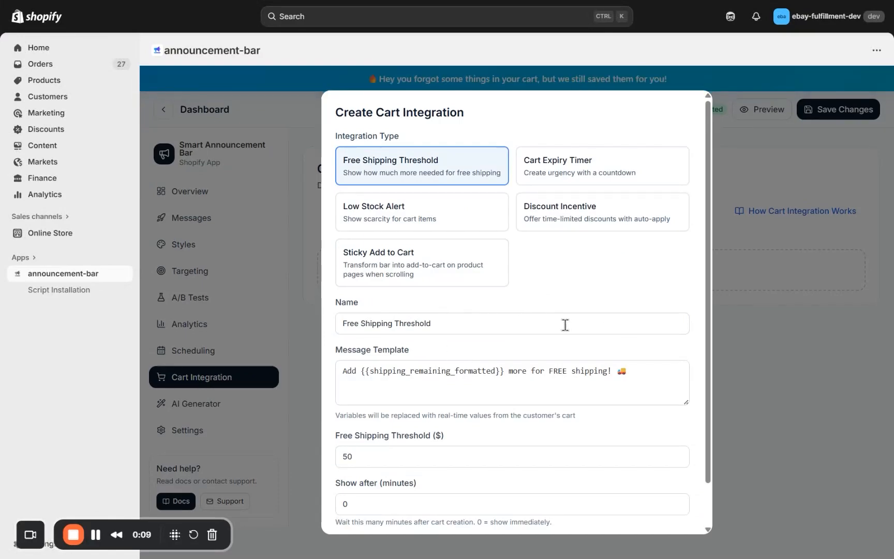
pyautogui.scroll(-1, 559, 349)
pyautogui.scroll(-1, 559, 348)
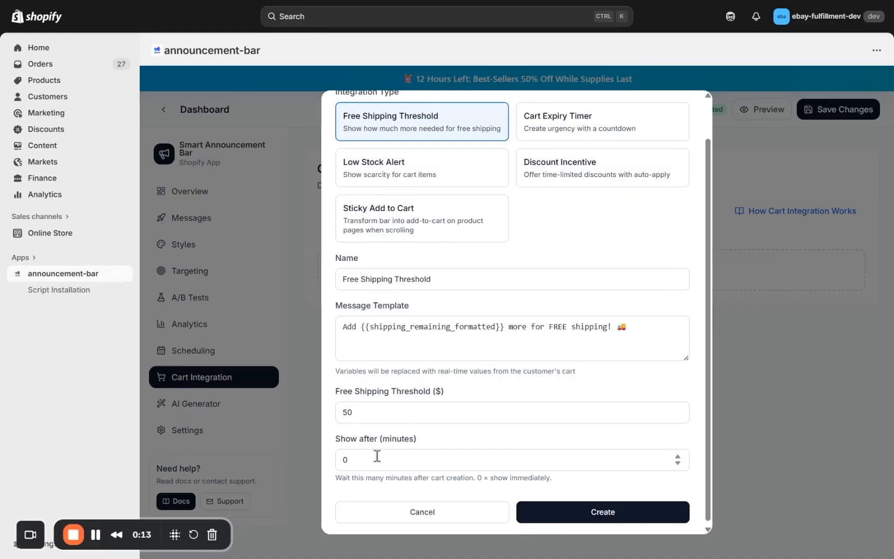
# Step: Check the free shipping threshold amount and the default message template of the Free Shipping Threshold integration
pyautogui.moveTo(361, 415); pyautogui.dragTo(339, 414)
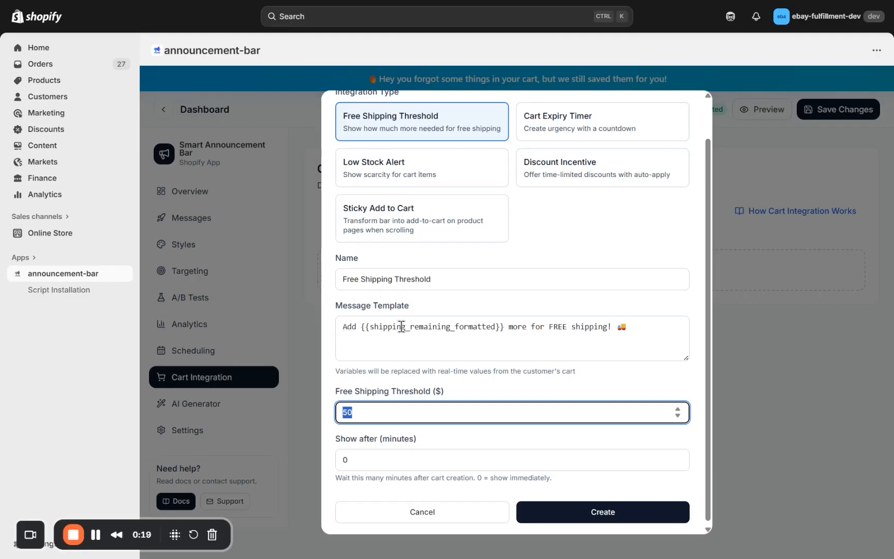
pyautogui.click(644, 322)
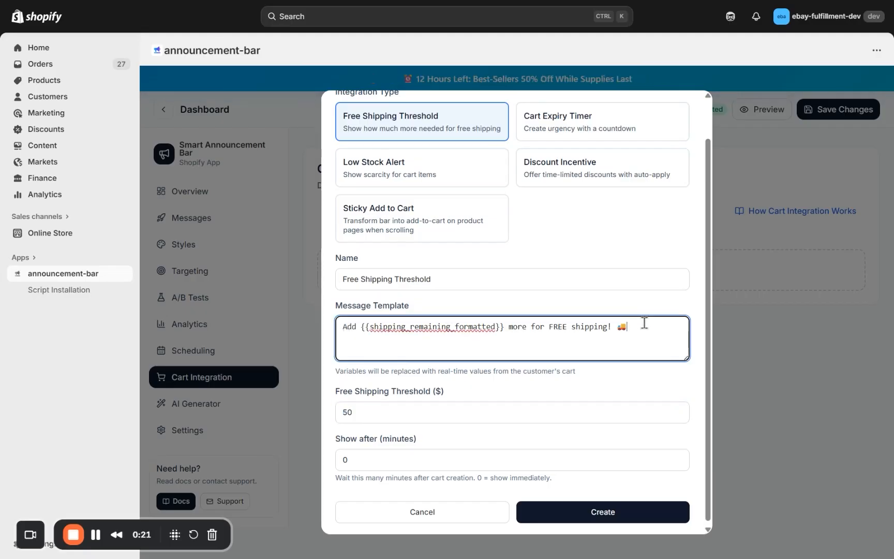
pyautogui.press('BackSpace')
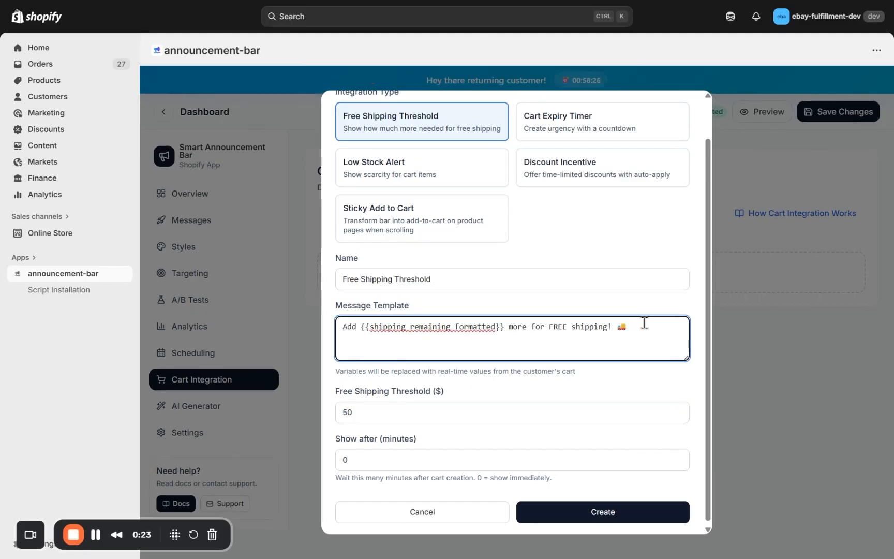
# Step: Switch the integration type to Sticky Add to Cart and examine its template, display timing choices, product display options and delay
pyautogui.scroll(1, 644, 321)
pyautogui.click(379, 280)
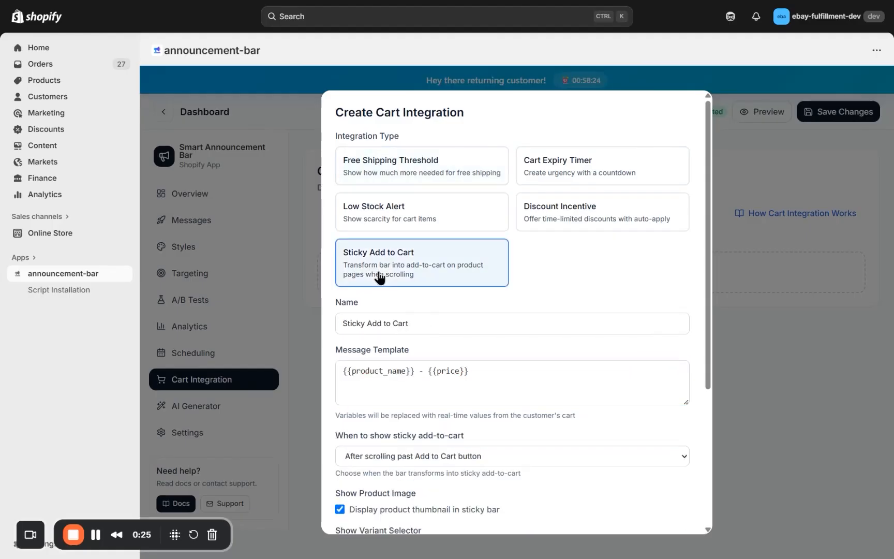
pyautogui.scroll(-3, 479, 385)
pyautogui.scroll(1, 480, 385)
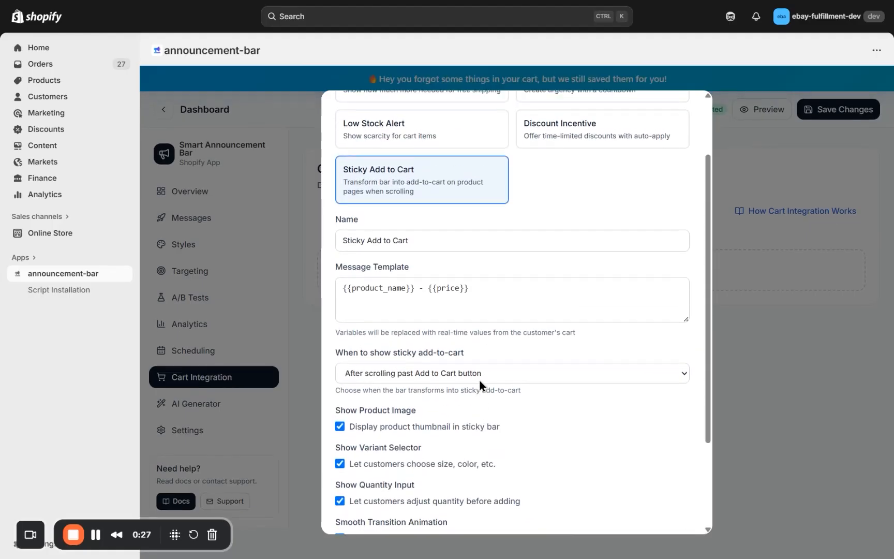
pyautogui.scroll(-1, 447, 349)
pyautogui.click(445, 347)
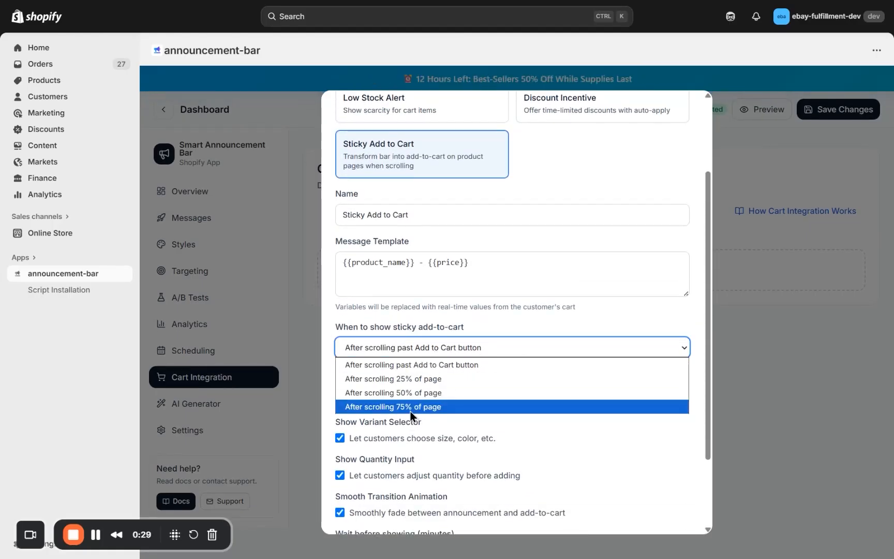
pyautogui.click(411, 278)
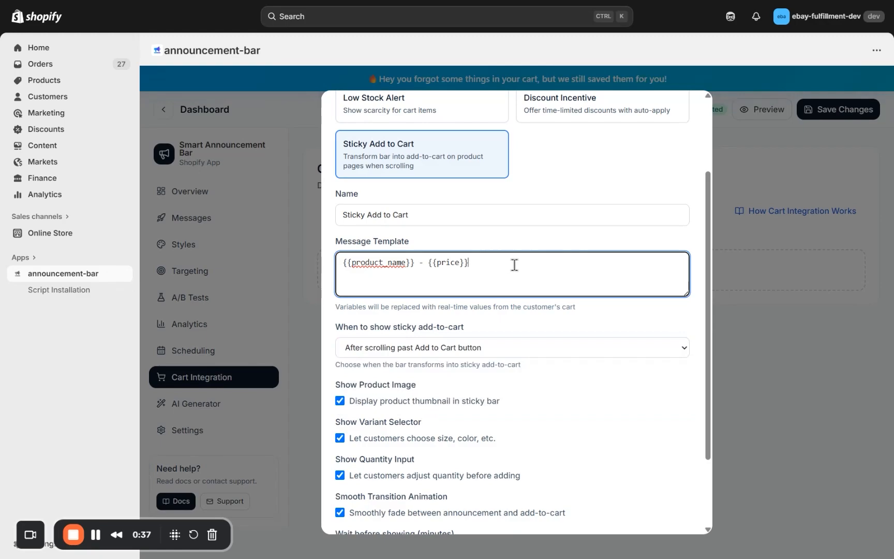
pyautogui.scroll(-2, 535, 389)
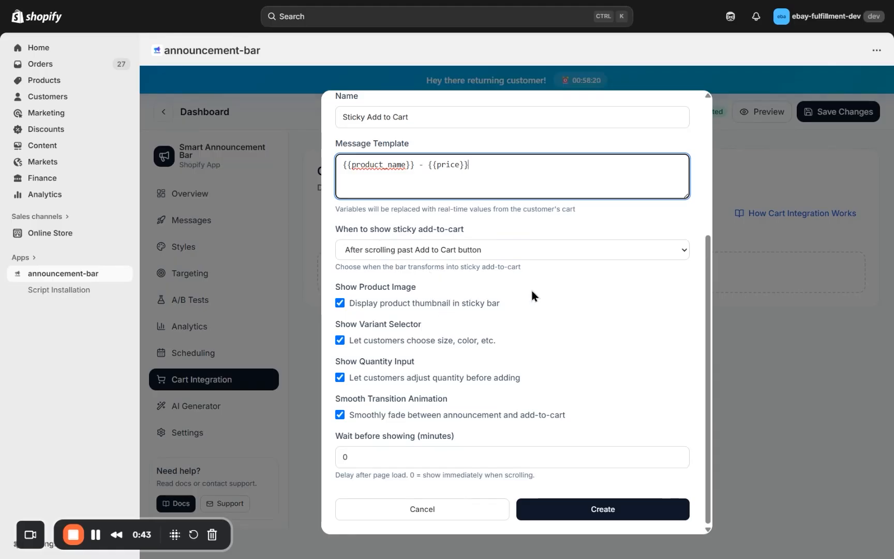
pyautogui.scroll(4, 530, 287)
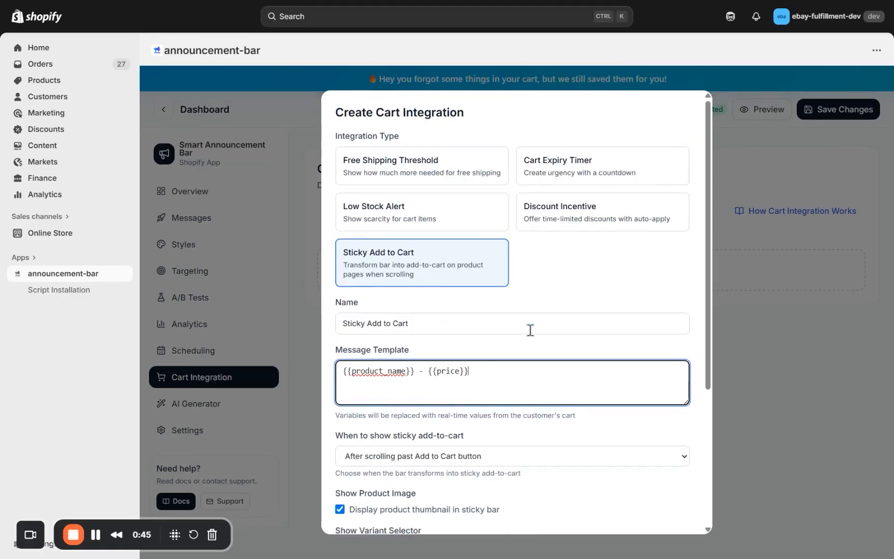
pyautogui.scroll(-4, 573, 387)
pyautogui.scroll(4, 591, 242)
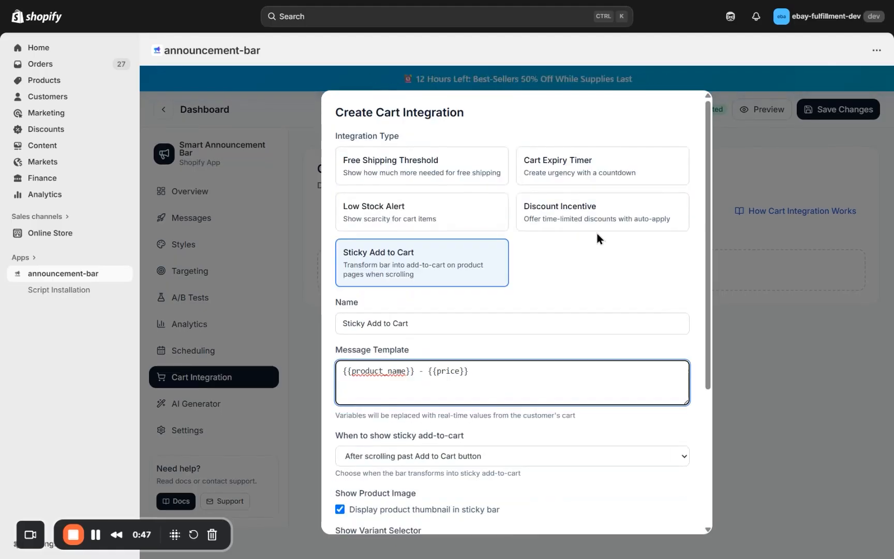
# Step: Look over the default settings of the Discount Incentive and Low Stock Alert integration types
pyautogui.click(584, 220)
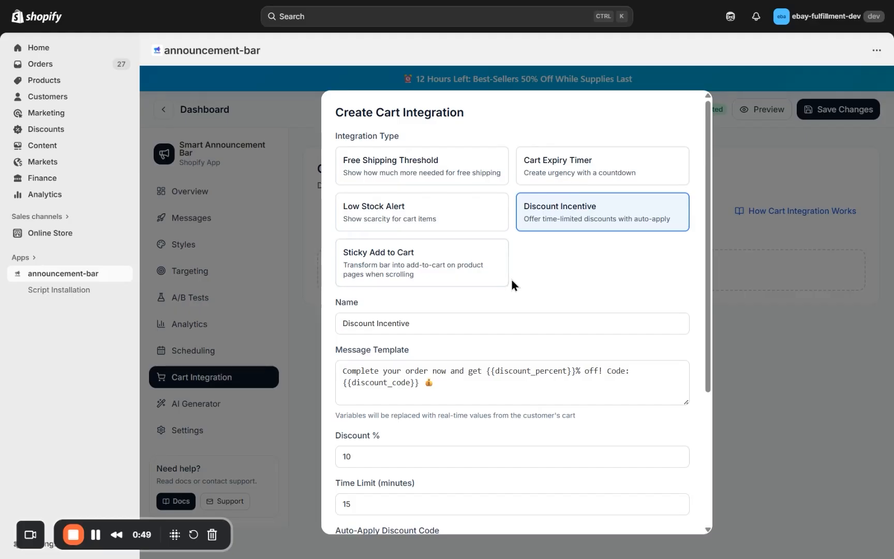
pyautogui.scroll(-4, 531, 339)
pyautogui.scroll(4, 528, 334)
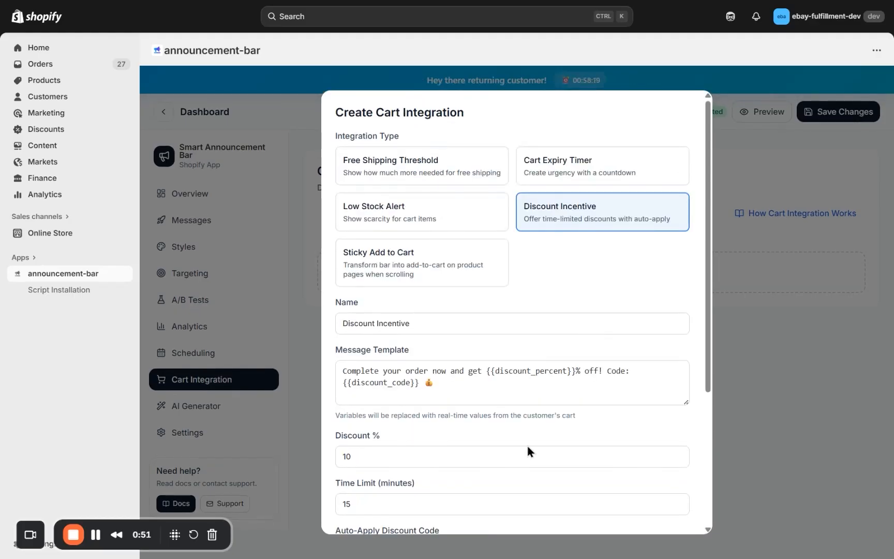
pyautogui.click(420, 221)
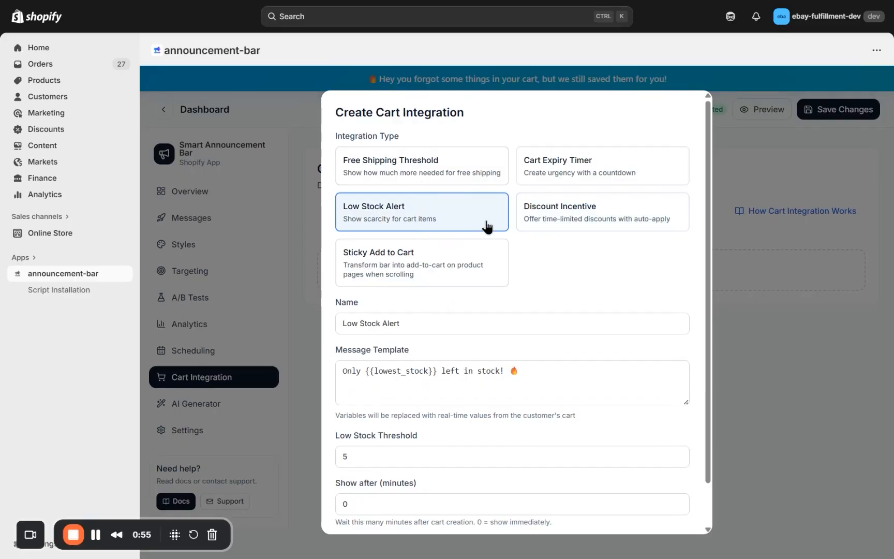
pyautogui.scroll(-2, 580, 313)
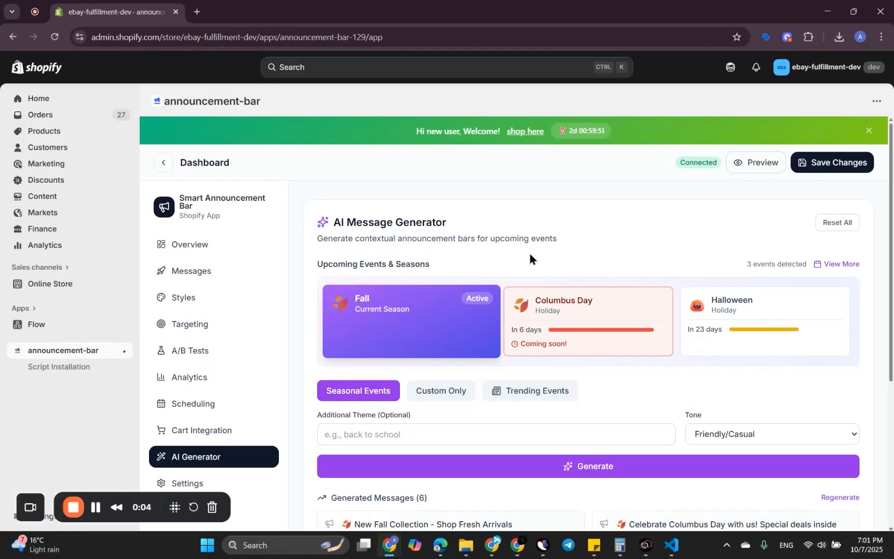
# Step: Clear the existing generated messages by resetting everything in the AI Message Generator
pyautogui.scroll(-2, 454, 335)
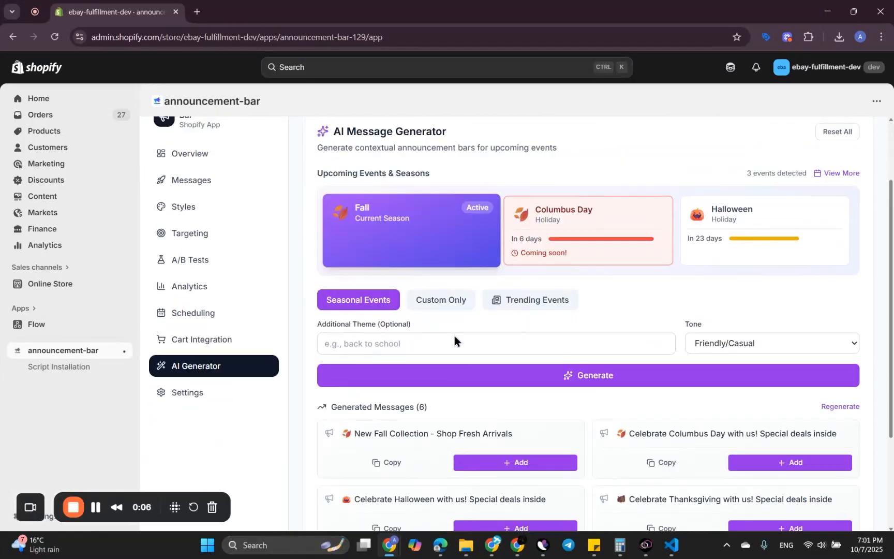
pyautogui.scroll(2, 614, 325)
pyautogui.click(822, 217)
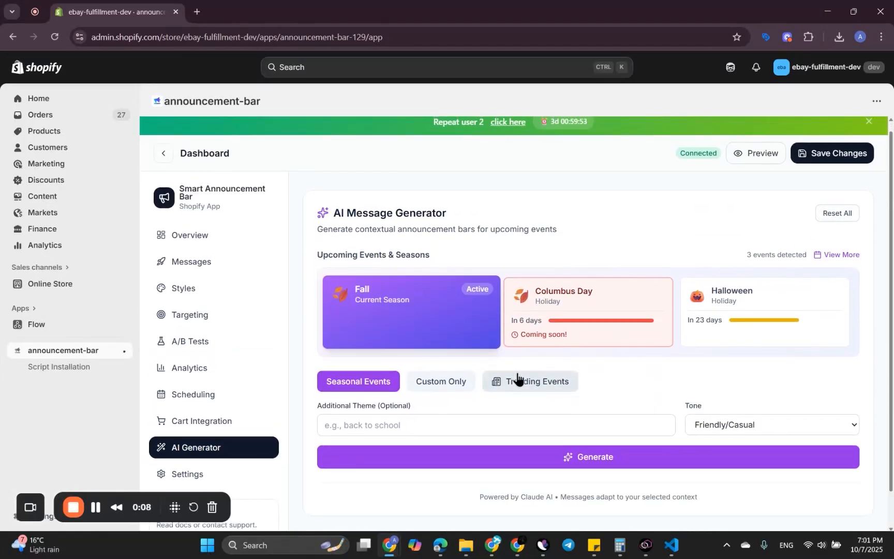
# Step: Open the full list of upcoming events and holidays, look through it to the end and close it
pyautogui.scroll(-1, 539, 215)
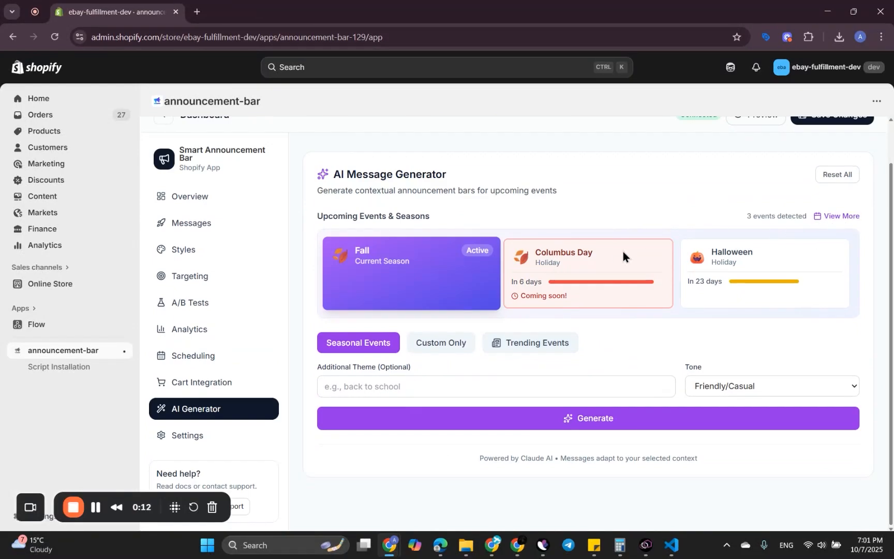
pyautogui.click(824, 217)
pyautogui.scroll(-3, 409, 338)
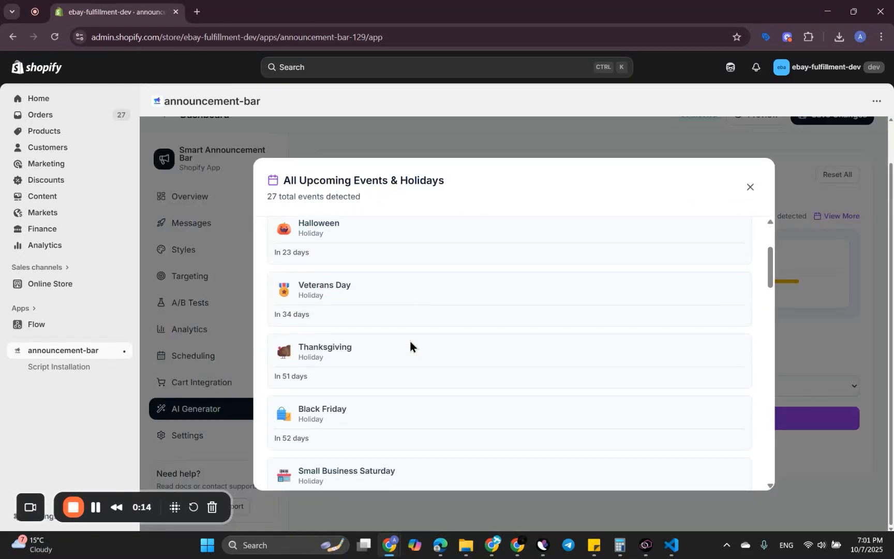
pyautogui.scroll(2, 409, 338)
pyautogui.scroll(-2, 303, 337)
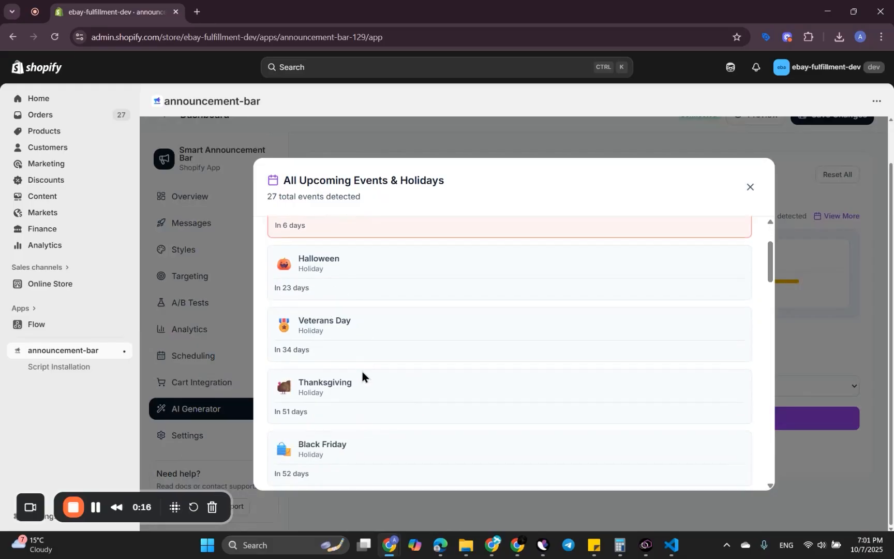
pyautogui.scroll(-1, 348, 320)
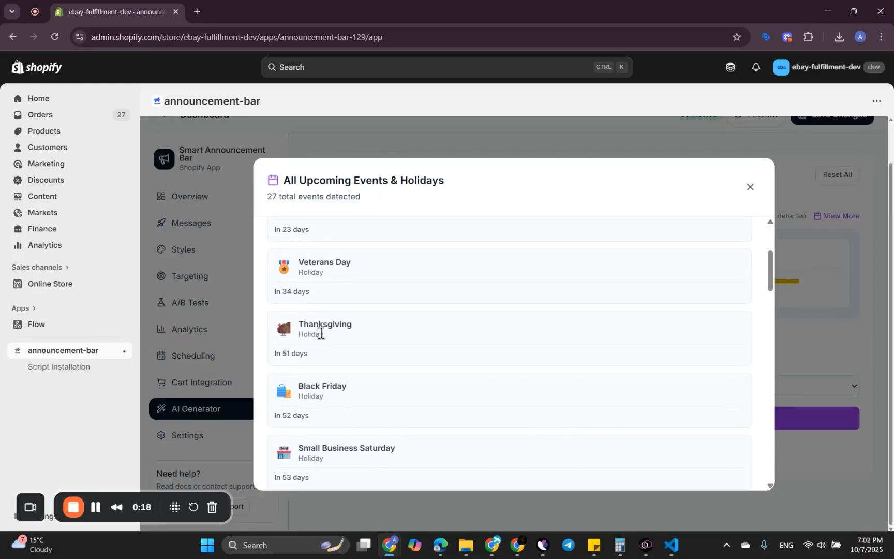
pyautogui.scroll(-1, 339, 318)
pyautogui.scroll(-5, 349, 297)
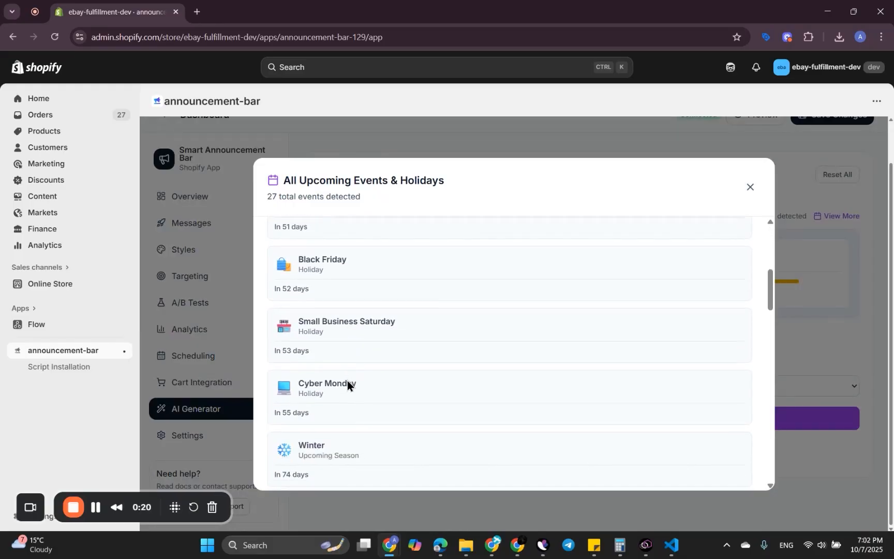
pyautogui.scroll(2, 359, 299)
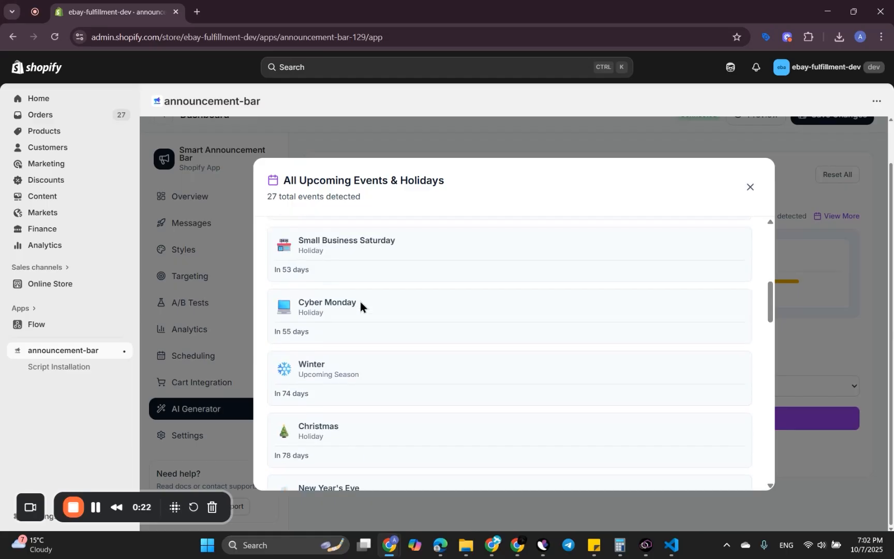
pyautogui.scroll(-1, 360, 299)
pyautogui.scroll(3, 360, 299)
pyautogui.scroll(-15, 360, 302)
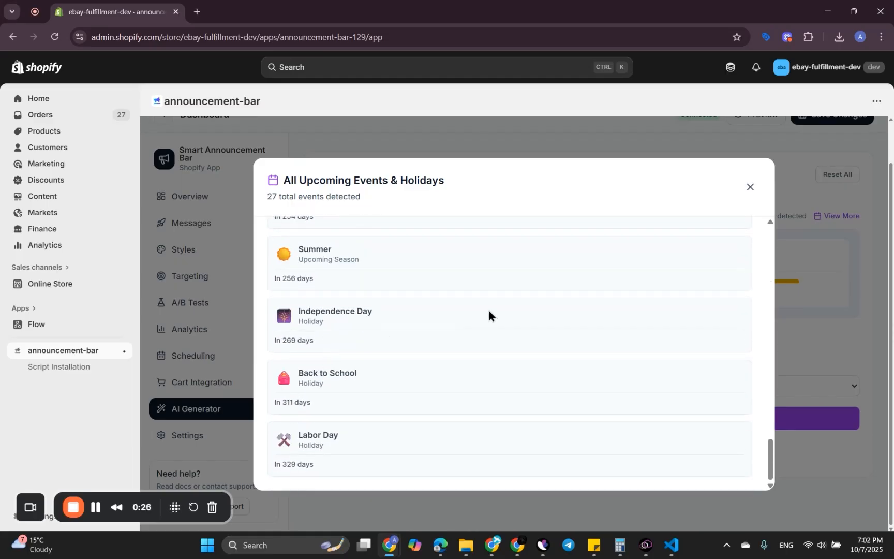
pyautogui.scroll(15, 489, 310)
pyautogui.click(751, 186)
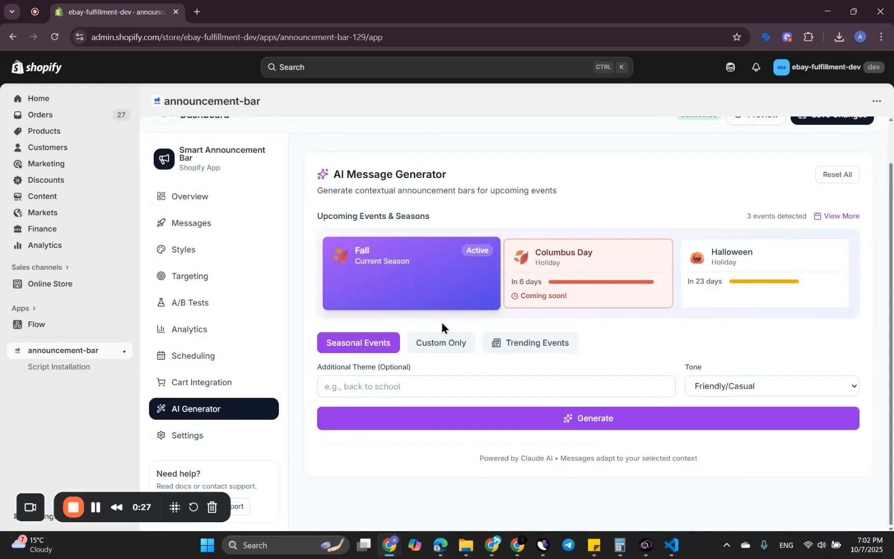
# Step: Generate AI messages from Seasonal Events with no additional theme and the Friendly/Casual tone, and read through the suggestions
pyautogui.click(373, 385)
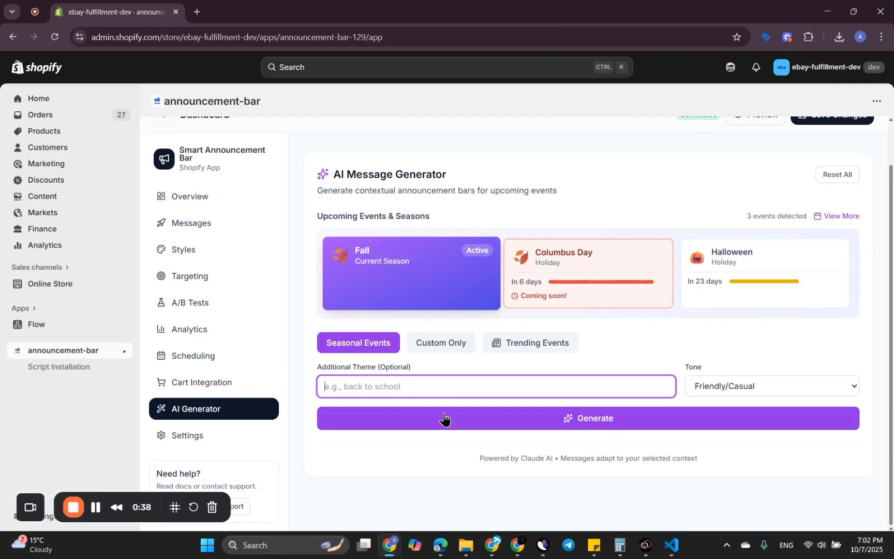
pyautogui.click(434, 424)
pyautogui.scroll(-4, 549, 409)
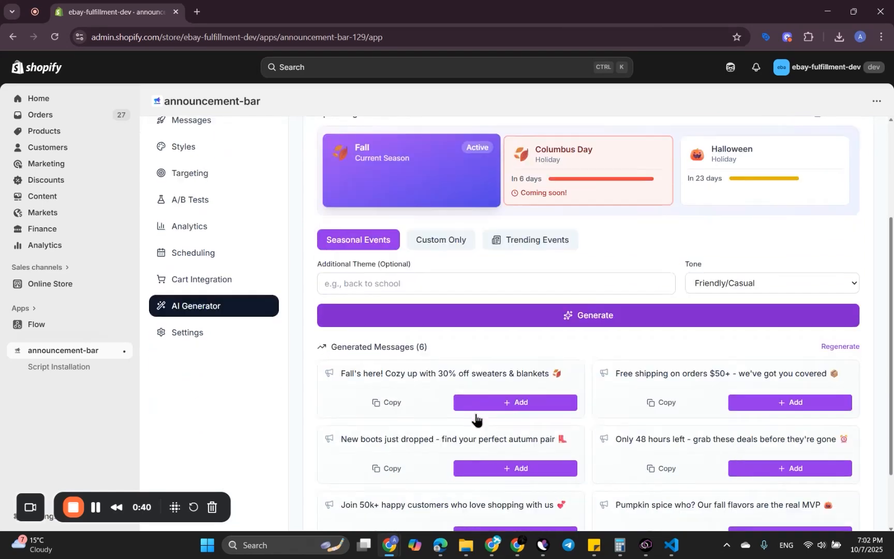
pyautogui.scroll(1, 487, 337)
pyautogui.scroll(1, 487, 336)
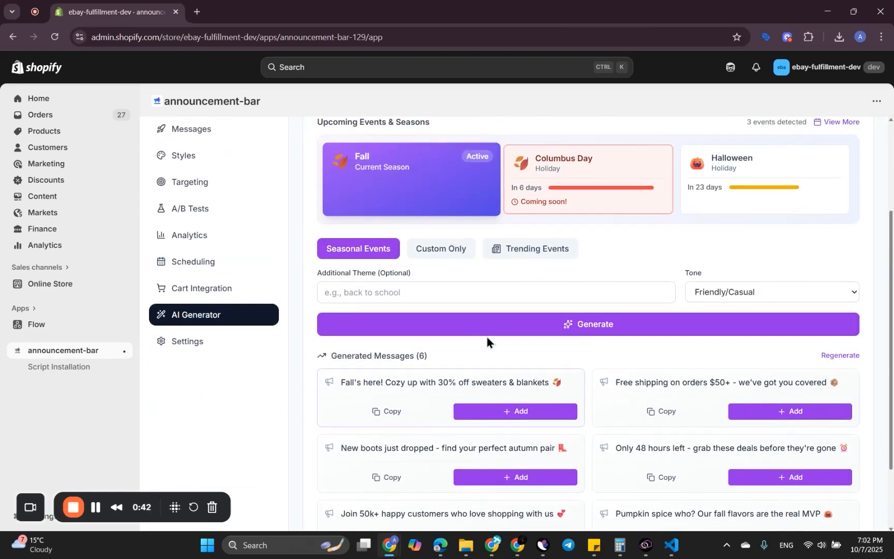
pyautogui.scroll(-1, 351, 378)
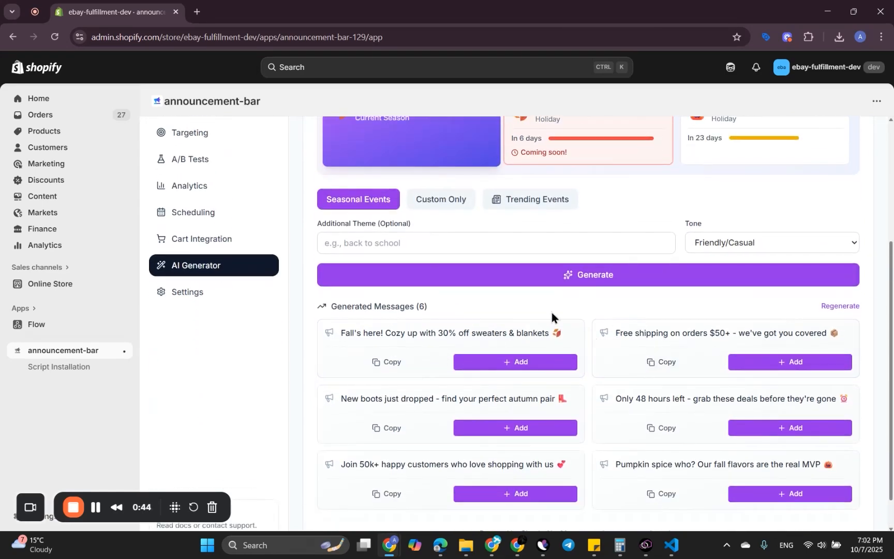
pyautogui.scroll(-1, 414, 390)
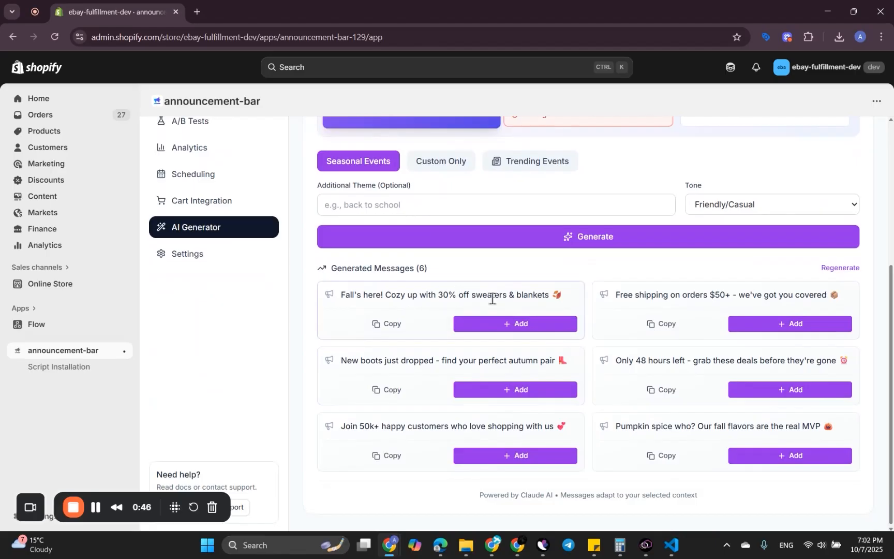
pyautogui.scroll(2, 624, 389)
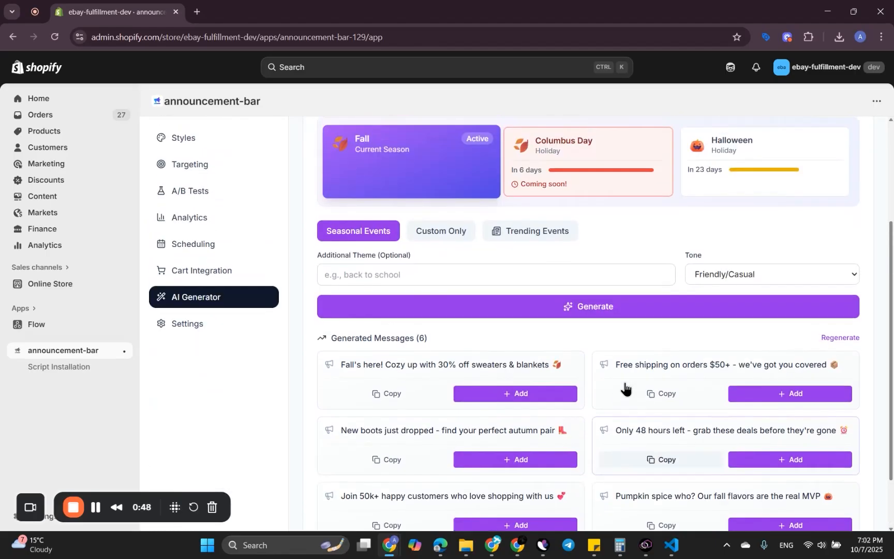
# Step: Switch message generation to Custom Only, check its theme field, and reset the AI Message Generator
pyautogui.scroll(2, 624, 389)
pyautogui.click(438, 321)
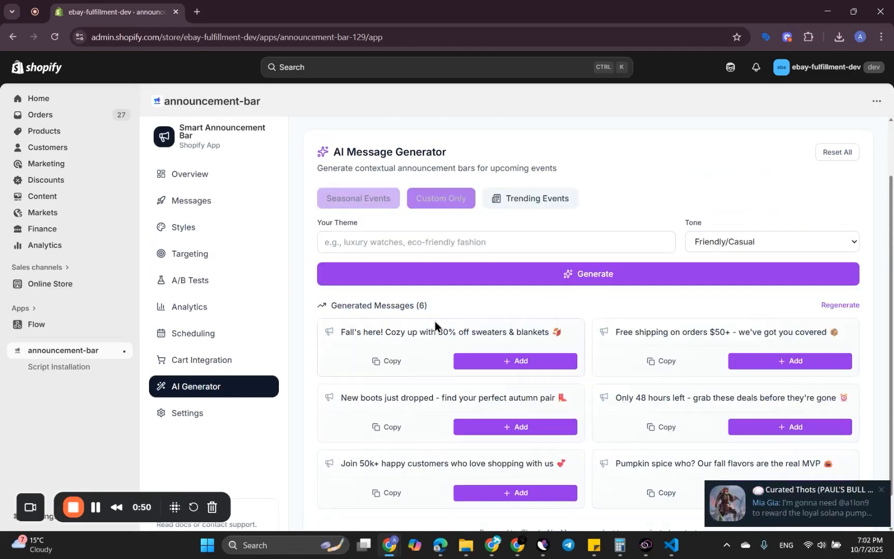
pyautogui.scroll(2, 520, 331)
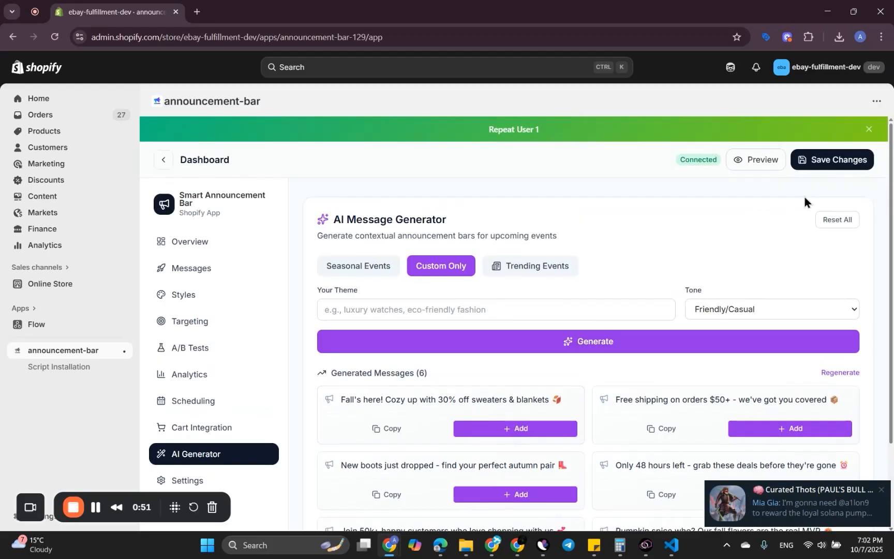
pyautogui.click(831, 224)
pyautogui.scroll(-1, 432, 382)
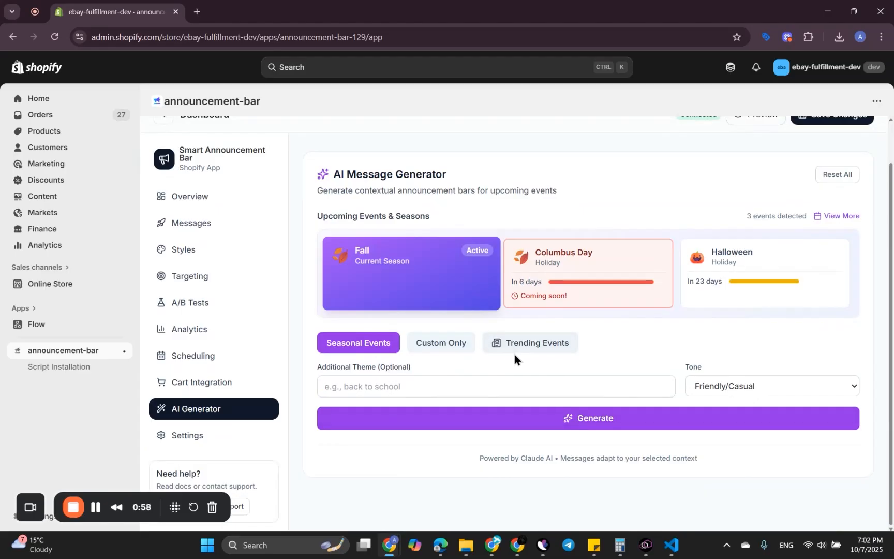
# Step: Switch message generation to Trending Events and look over the commerce-friendly event suggestions
pyautogui.click(524, 343)
pyautogui.scroll(-1, 524, 393)
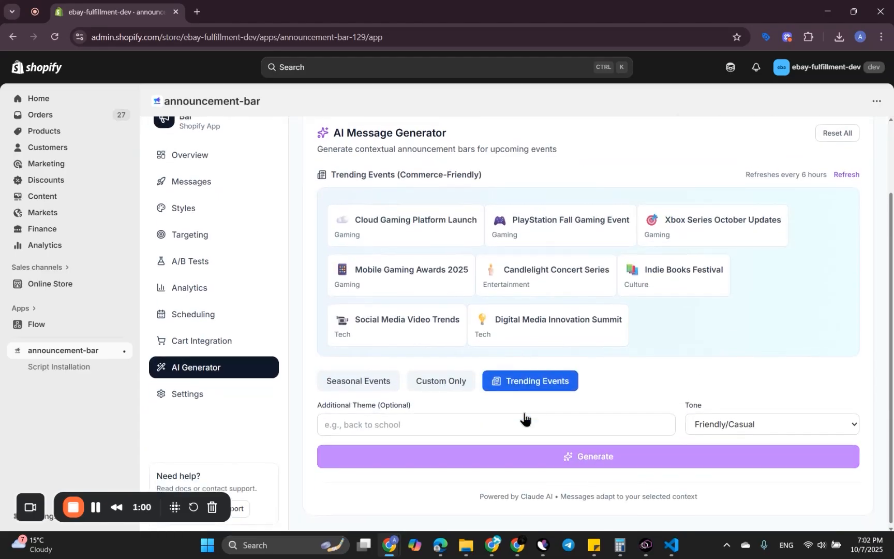
pyautogui.scroll(1, 519, 394)
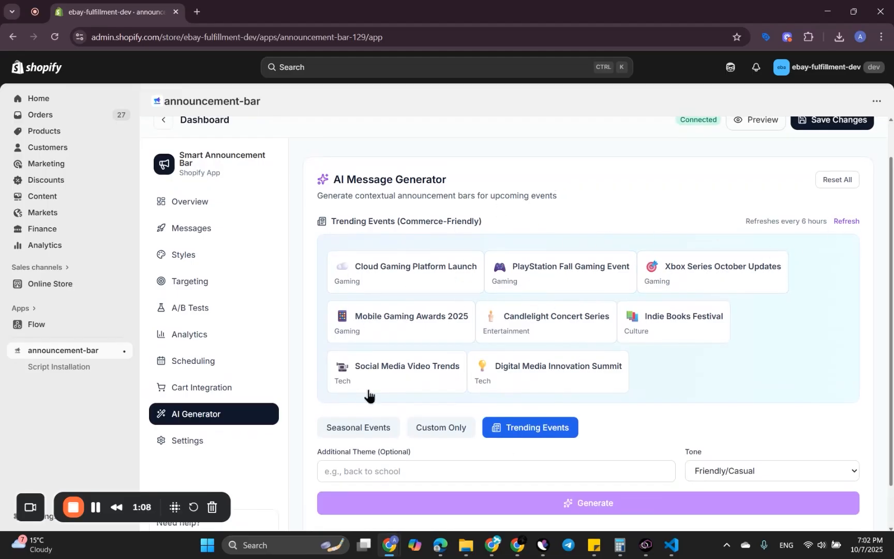
# Step: Generate AI messages for the trending PlayStation Fall Gaming Event in the Friendly/Casual tone, and switch message generation back to Seasonal Events
pyautogui.click(555, 272)
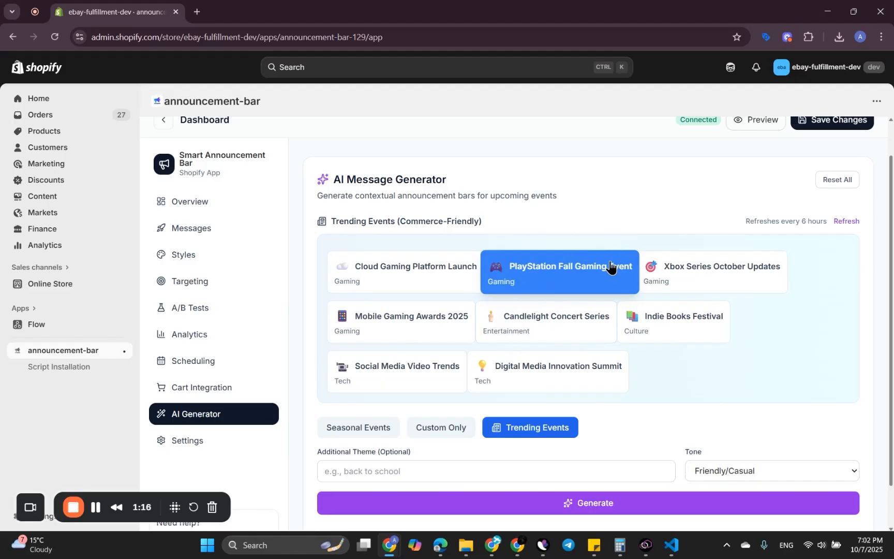
pyautogui.scroll(-1, 502, 415)
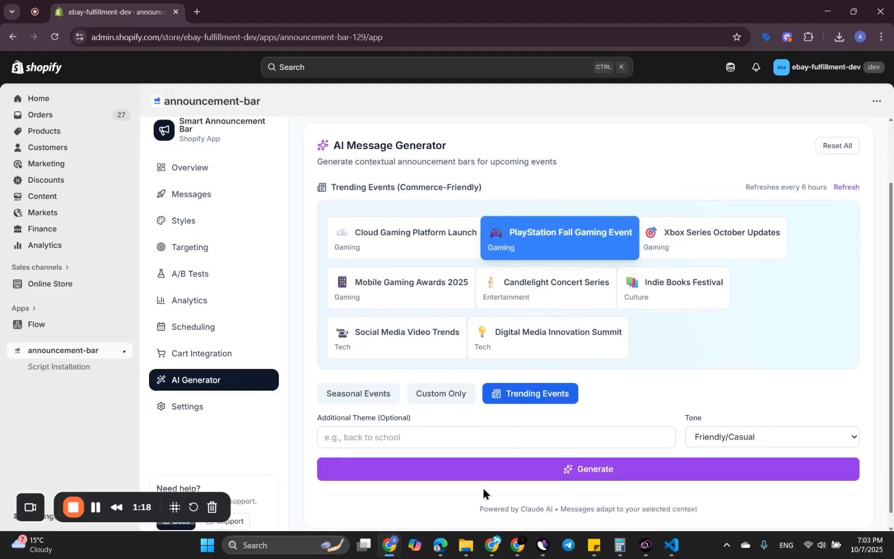
pyautogui.click(494, 474)
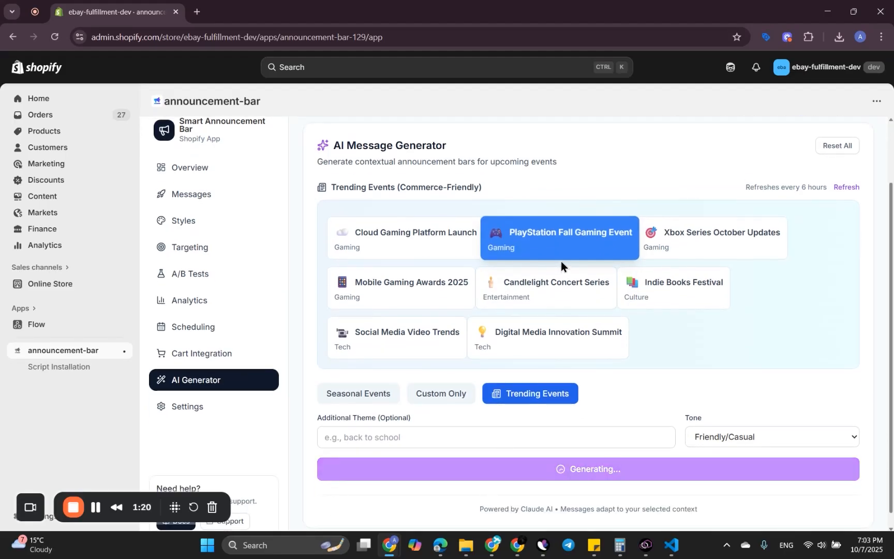
pyautogui.scroll(-1, 623, 432)
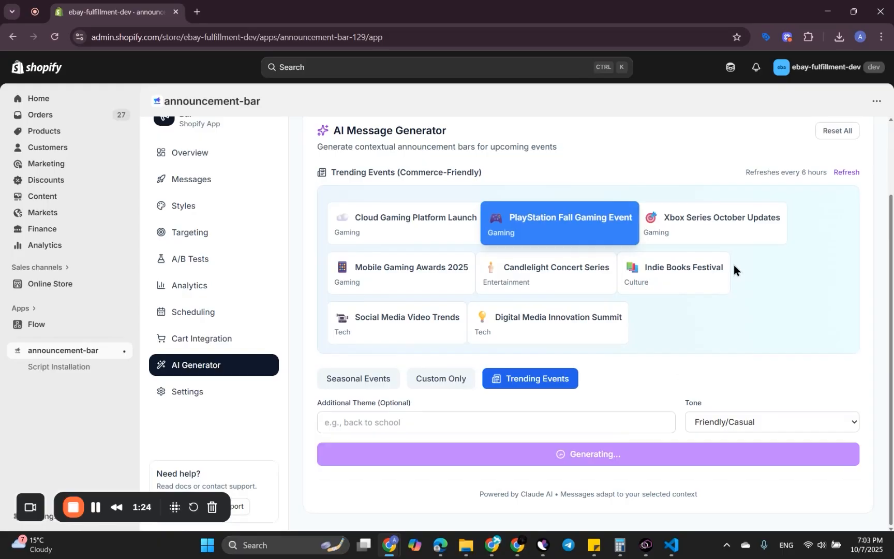
pyautogui.scroll(-5, 733, 265)
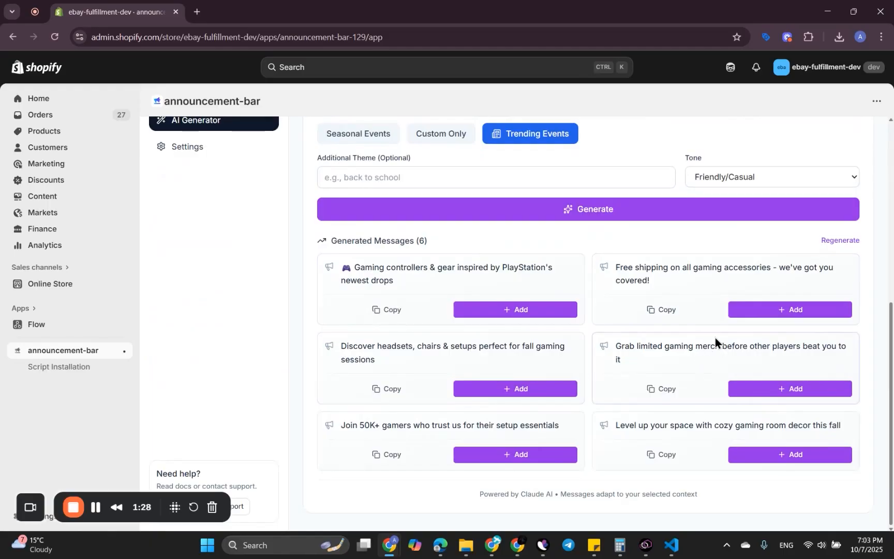
pyautogui.scroll(7, 574, 352)
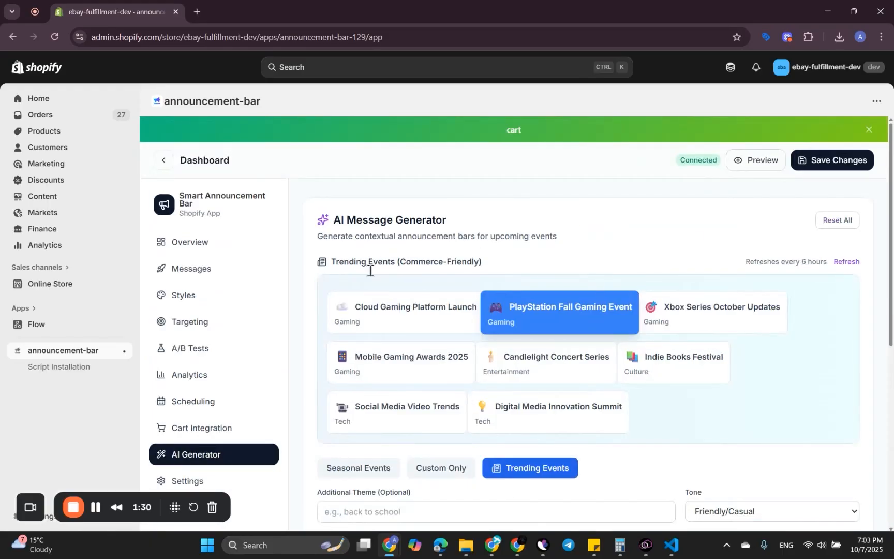
pyautogui.click(348, 468)
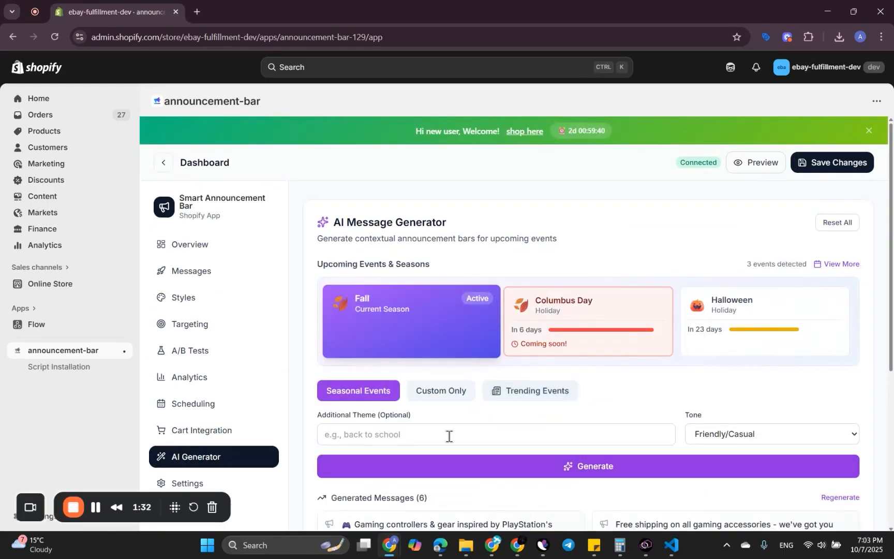